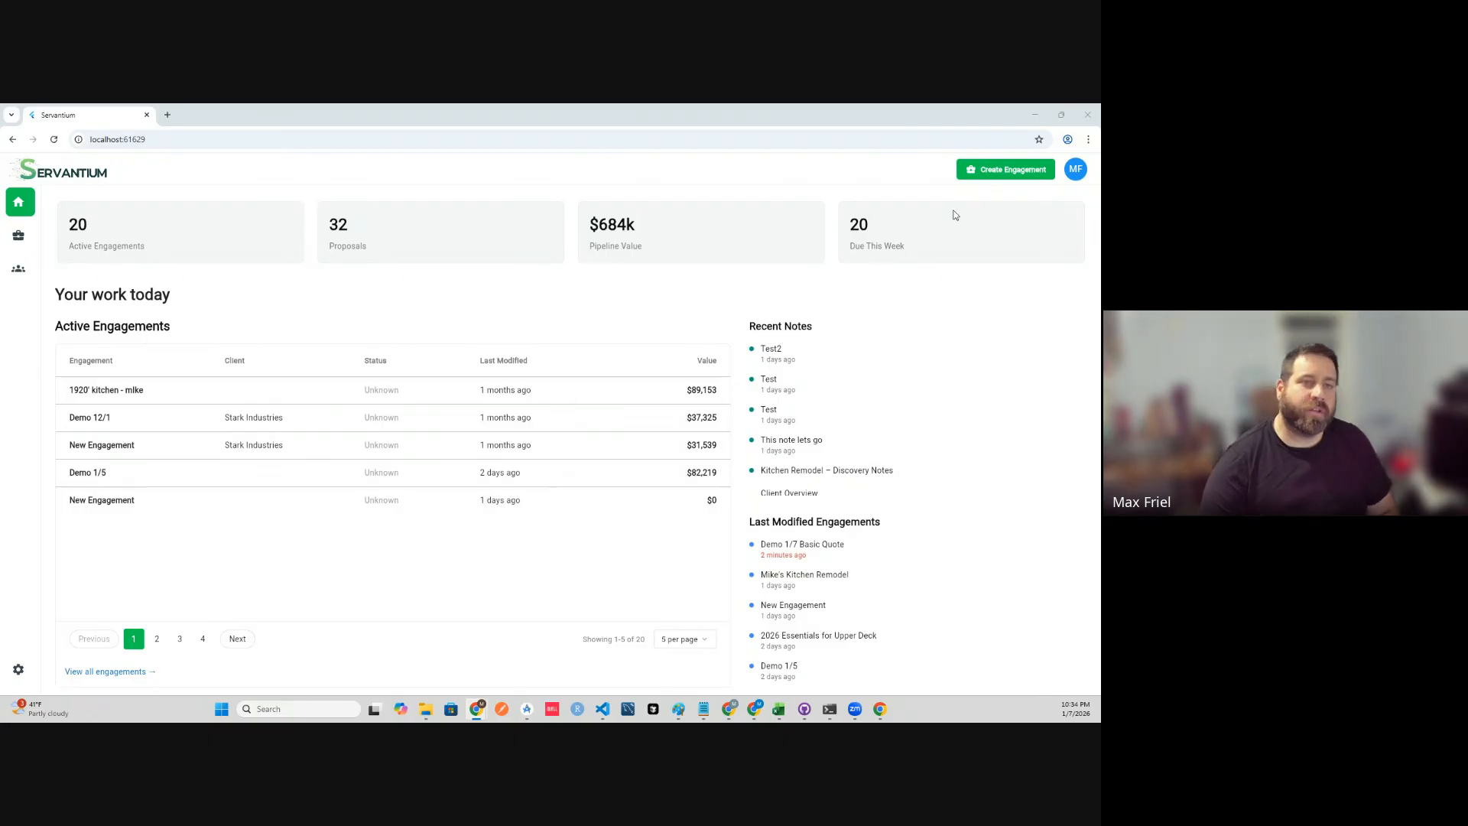
- Create a new engagement with the description "Demo 1/7 With Notes"
left_click(984, 169)
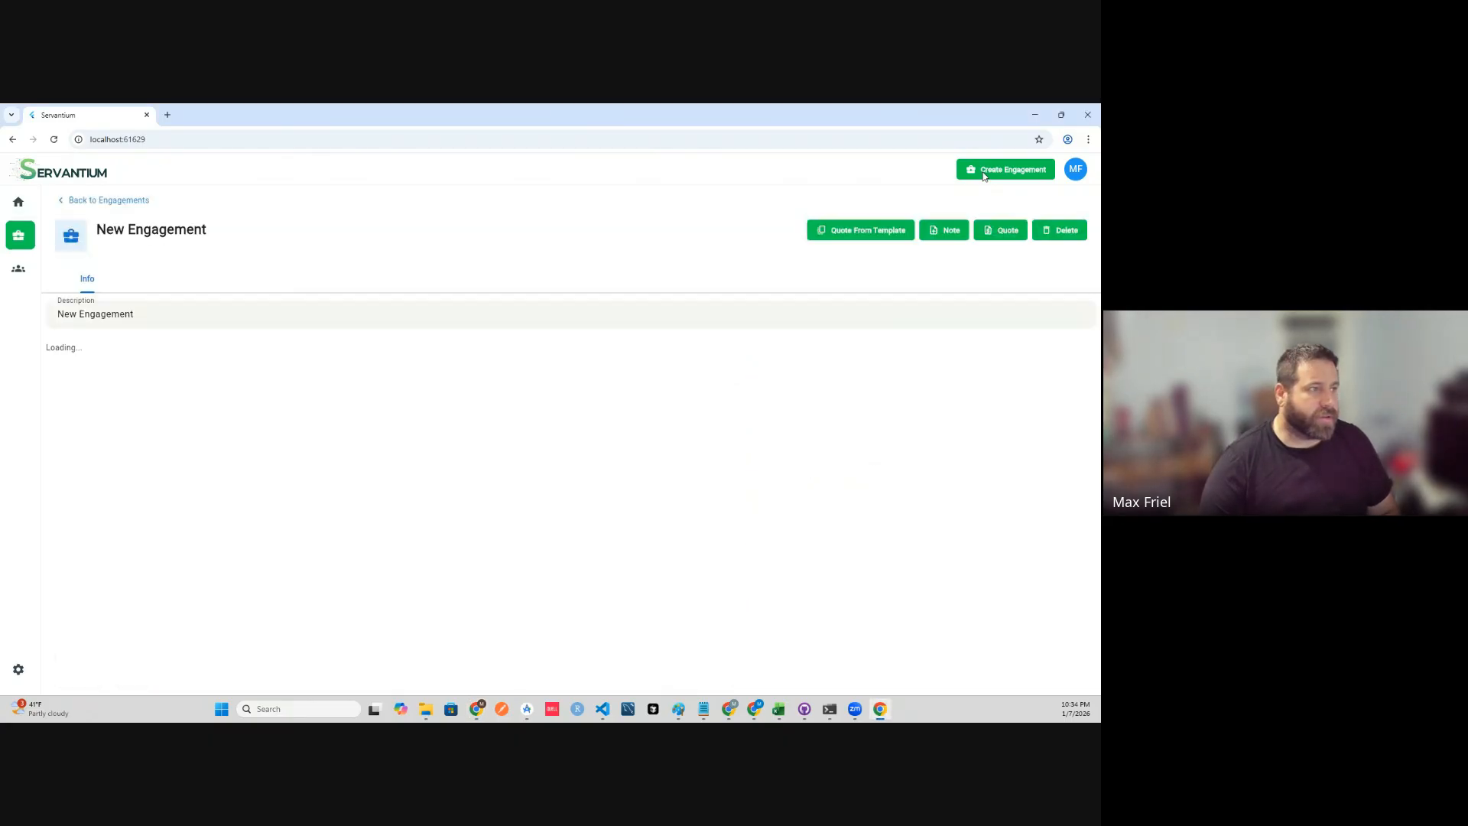
triple_click(82, 313)
type("Demo")
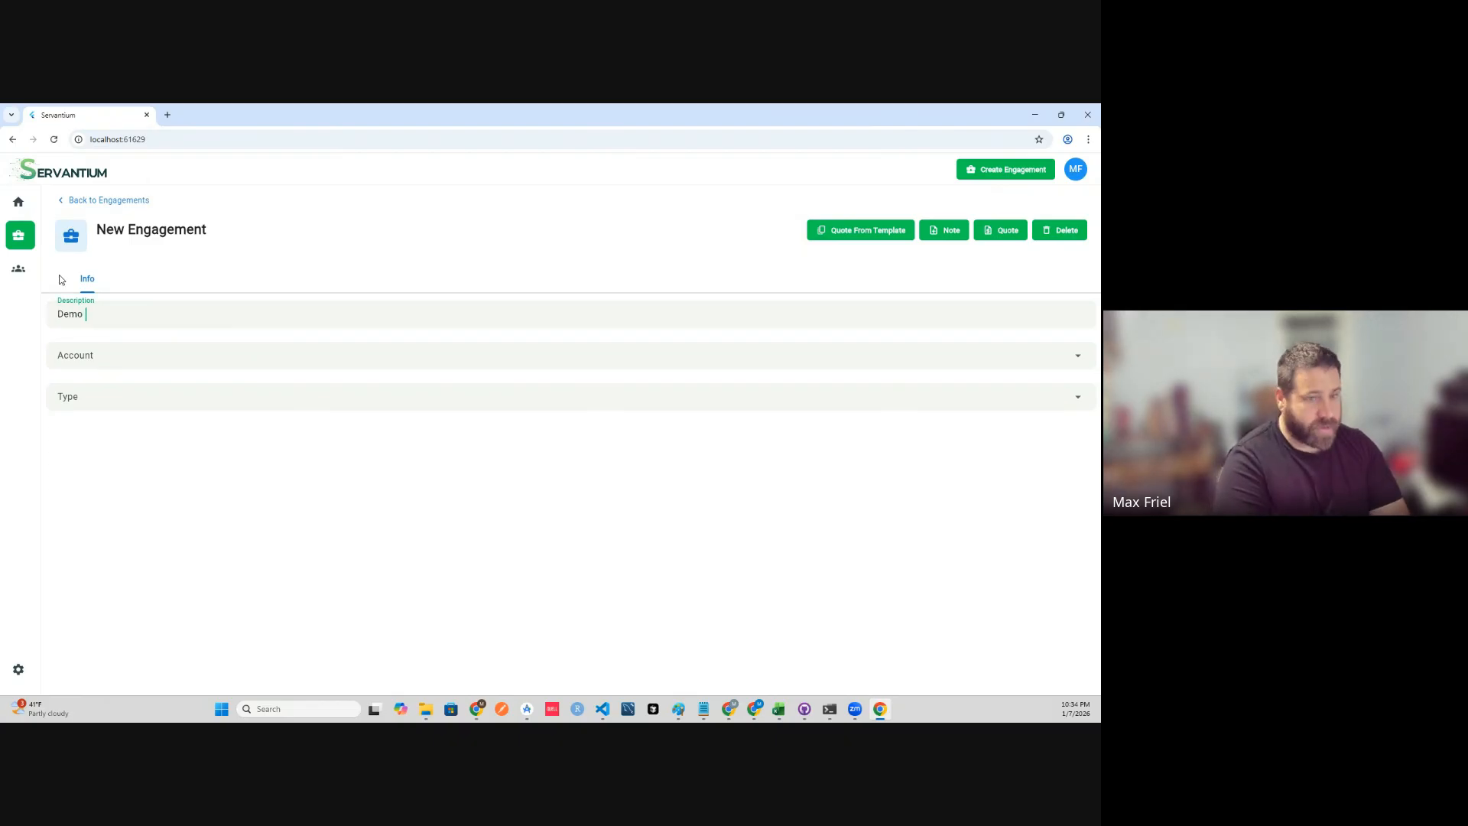
type(" 1/7 ")
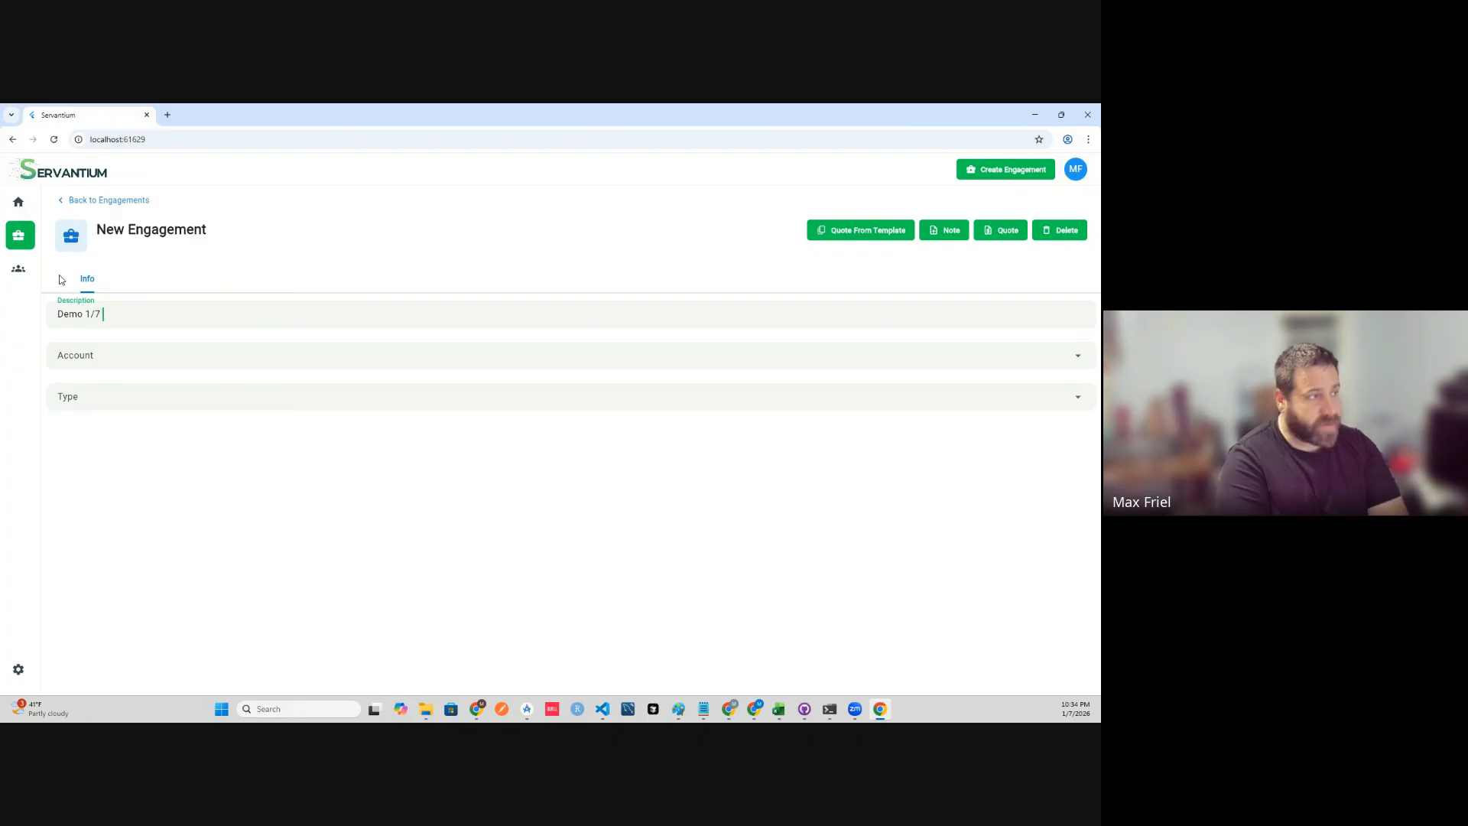
type("With Notes")
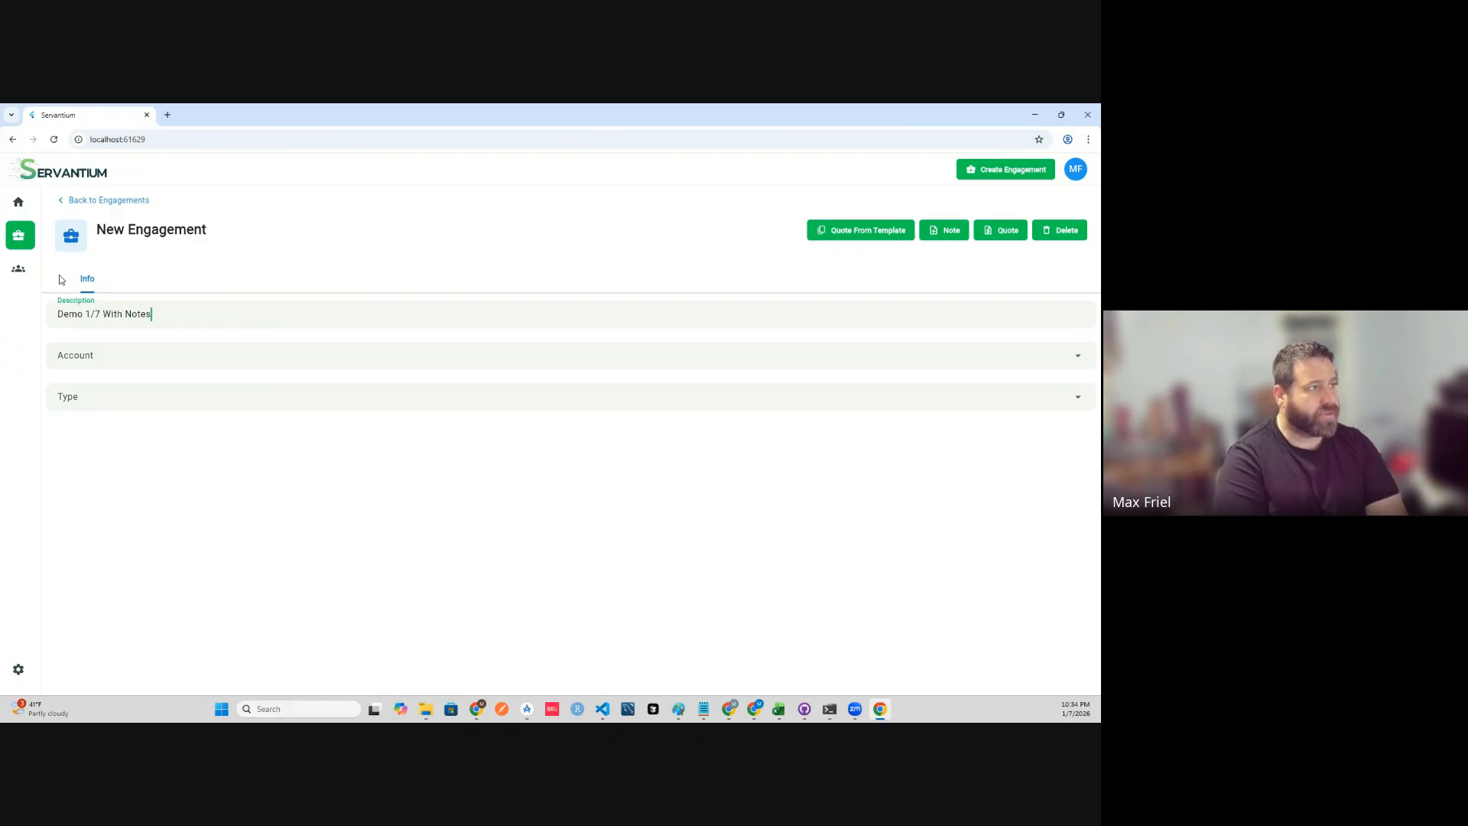
- Allow microphone access and save a dictated note about a 1920s L-shaped, 500 ft kitchen rip and rebuild with client-provided appliances and new cabinetry
left_click(946, 230)
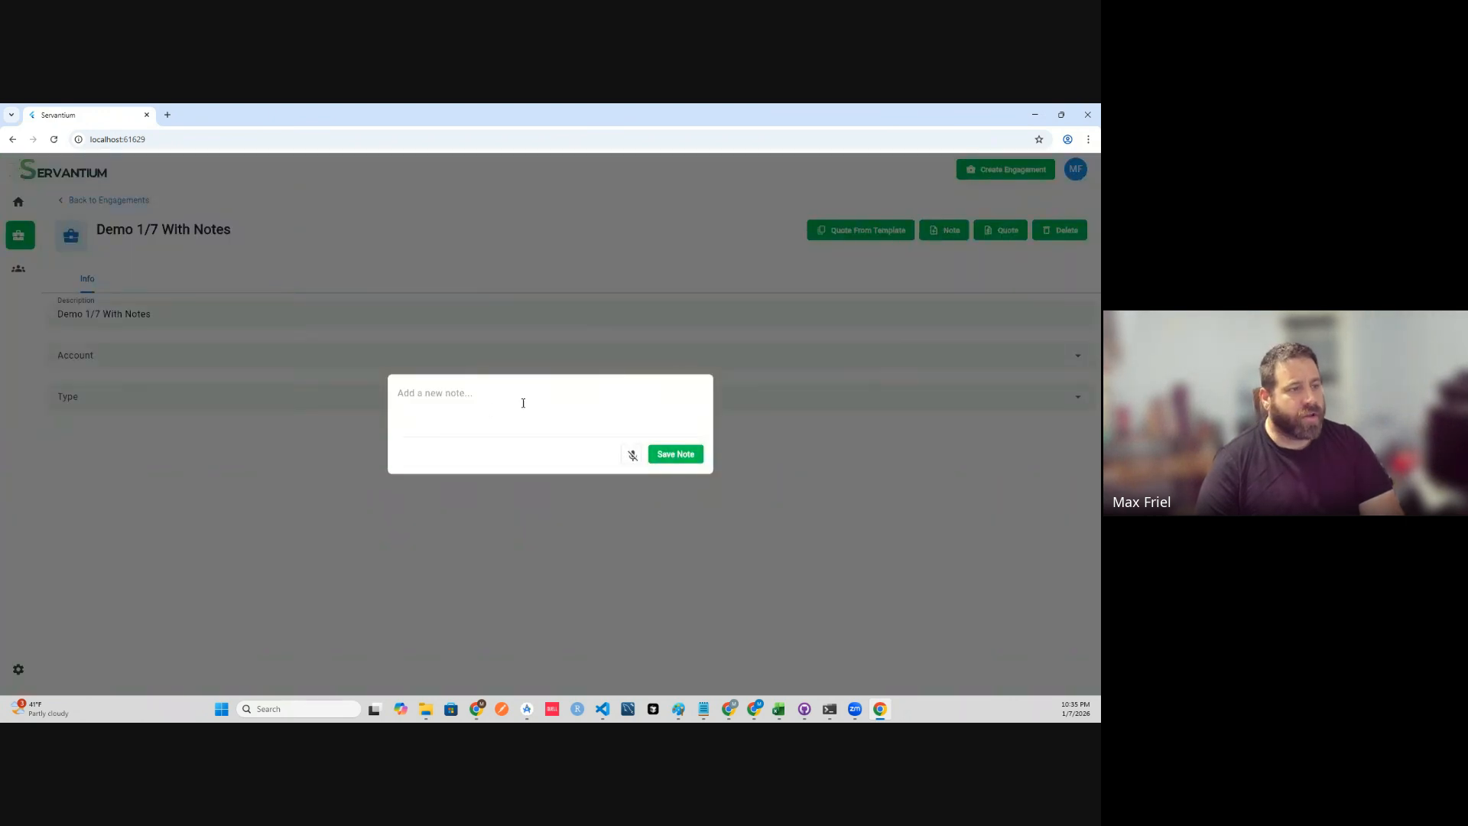
left_click(631, 456)
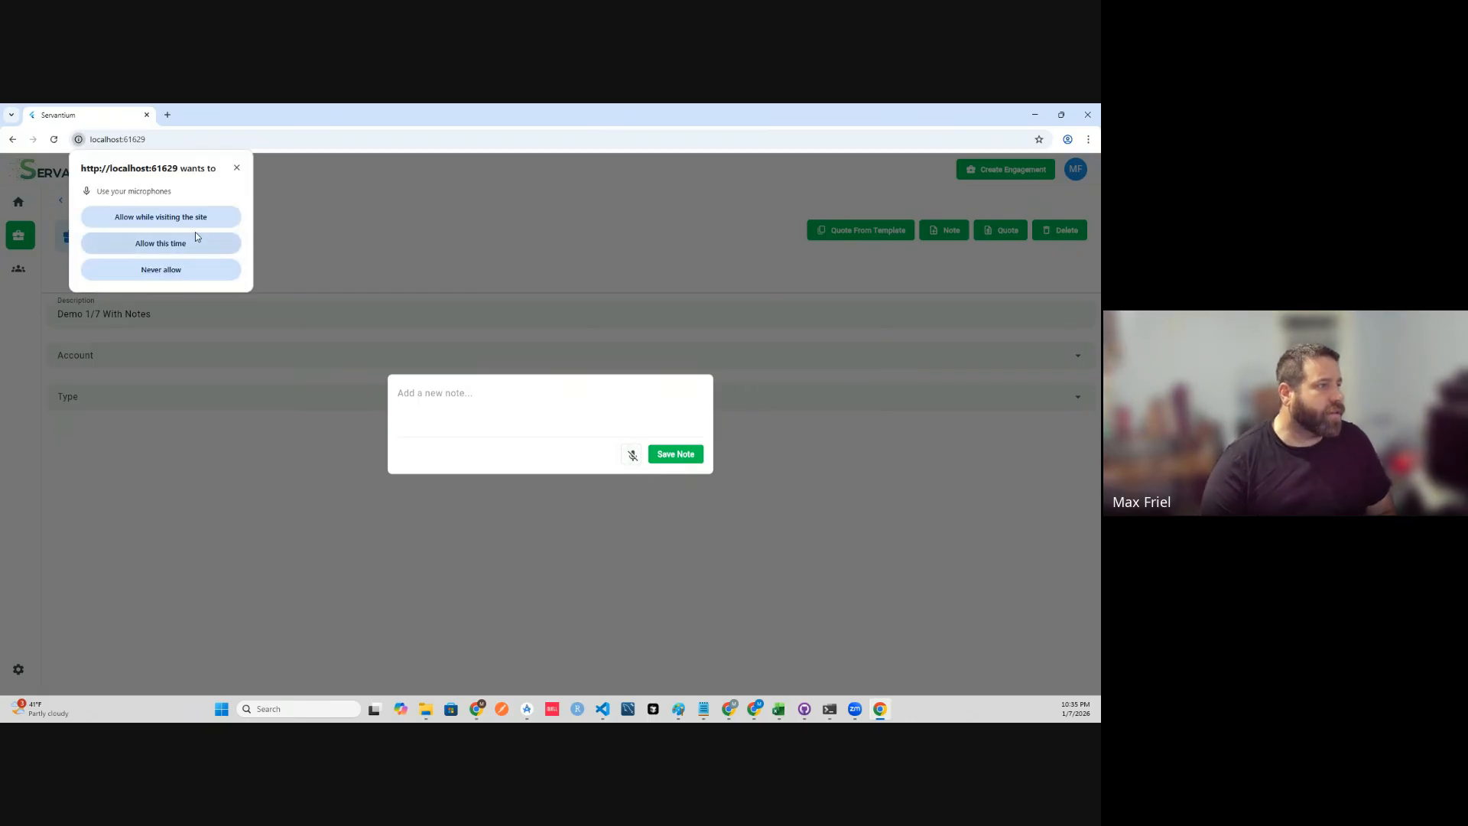
left_click(189, 219)
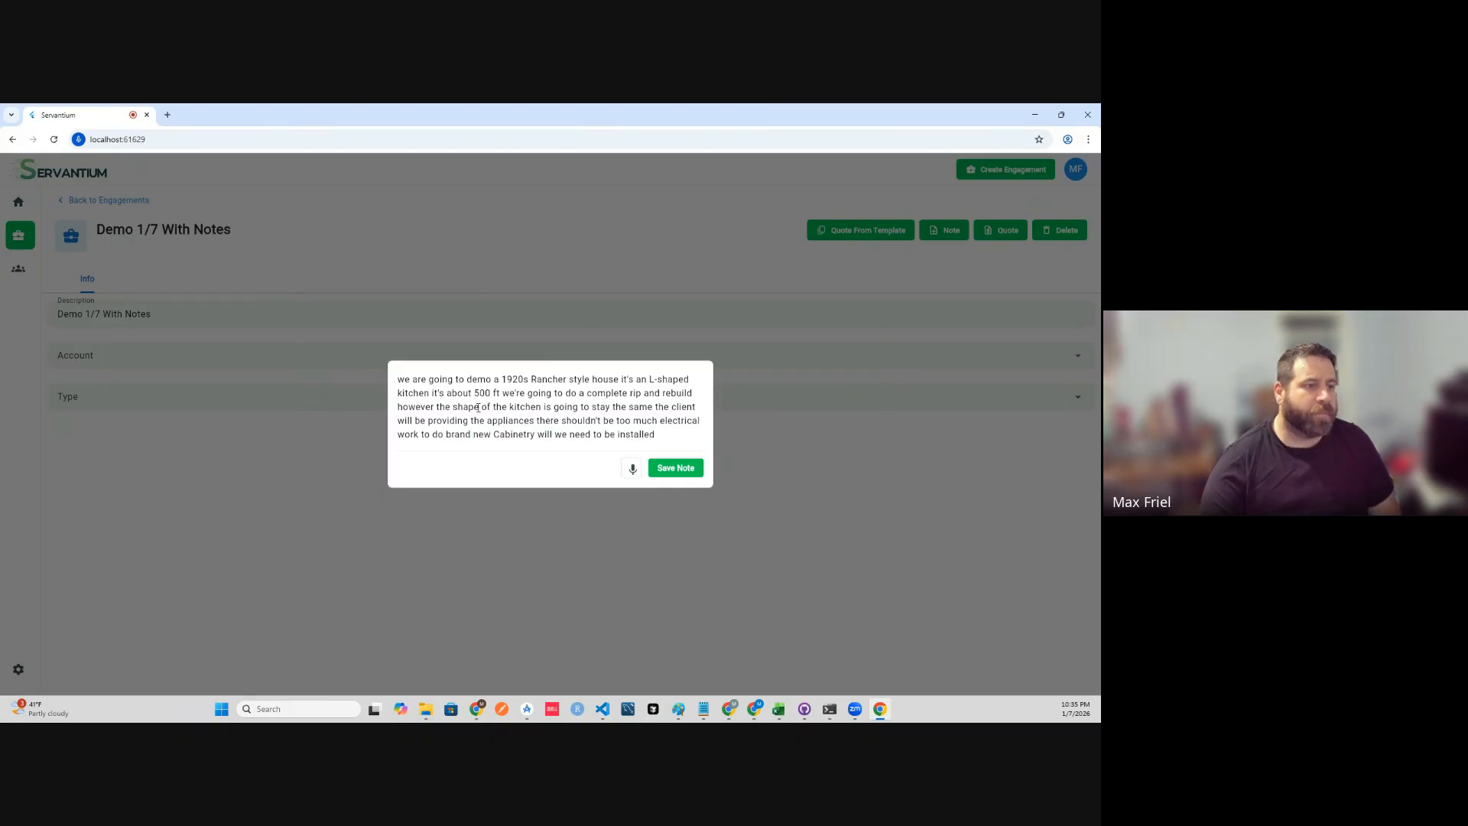
left_click(632, 469)
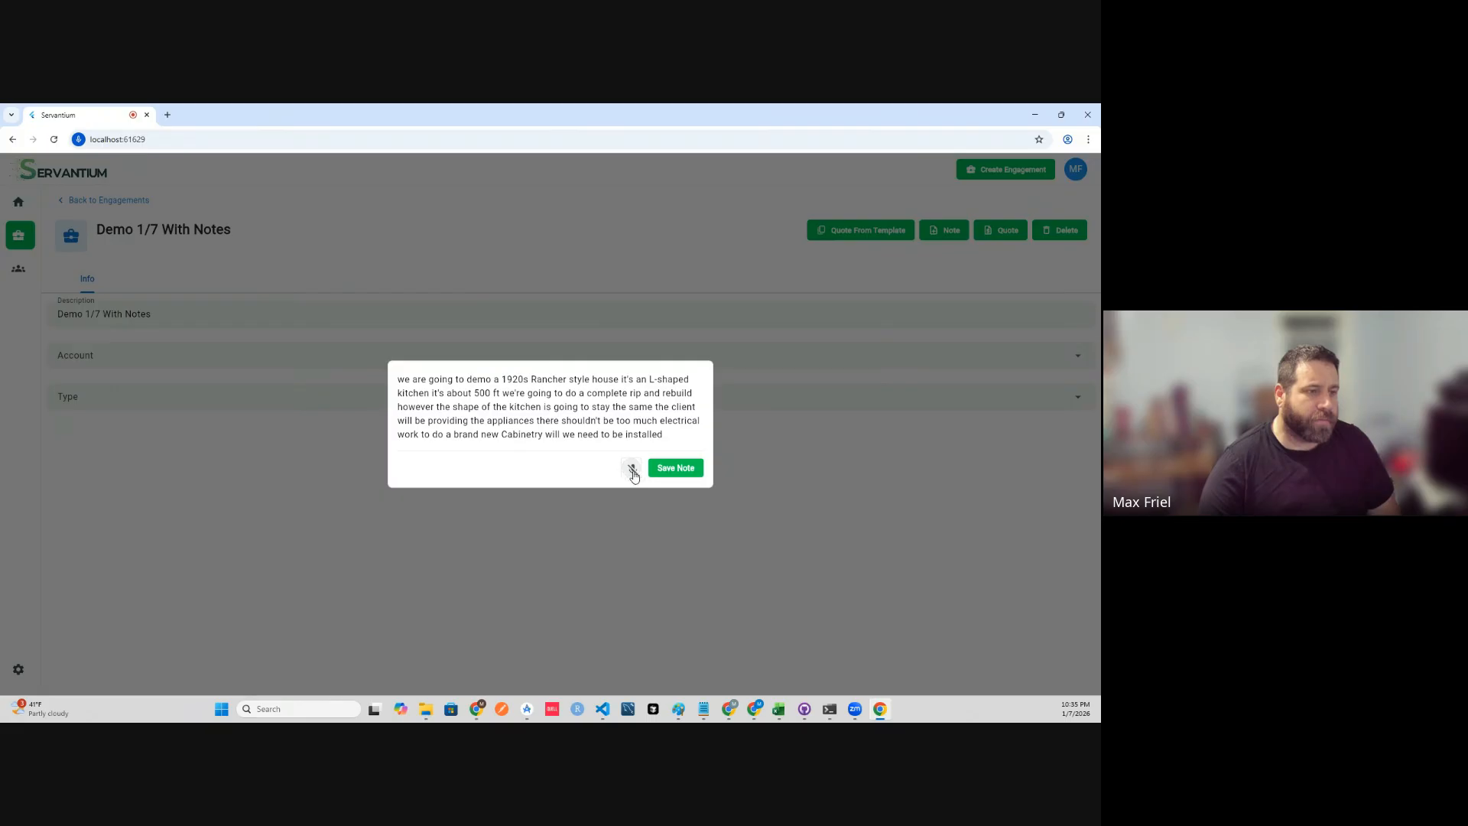
left_click(676, 468)
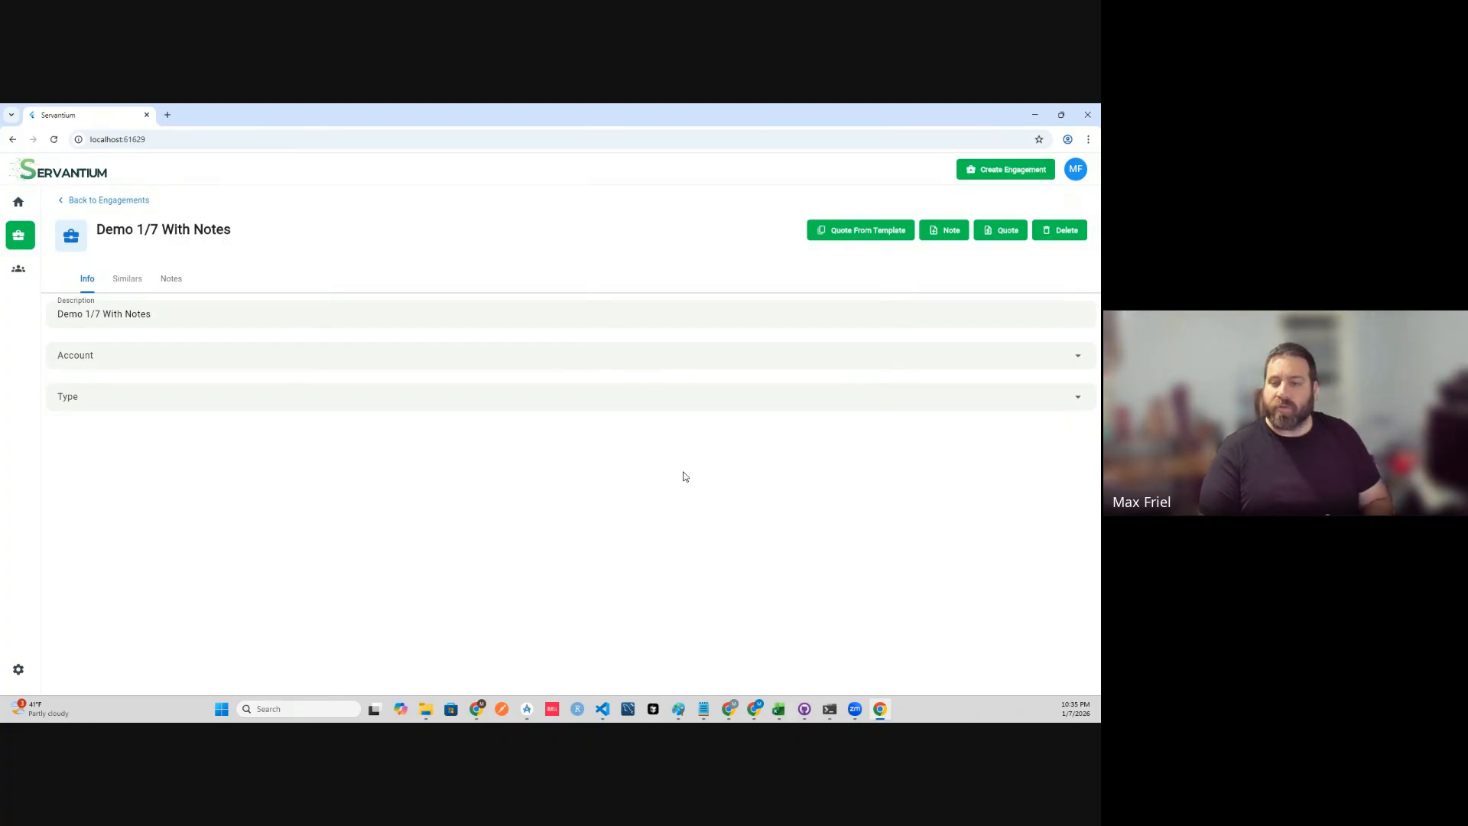
- Set the engagement type to Basic Kitchen 1 and run the AI fill for its fields
left_click(154, 406)
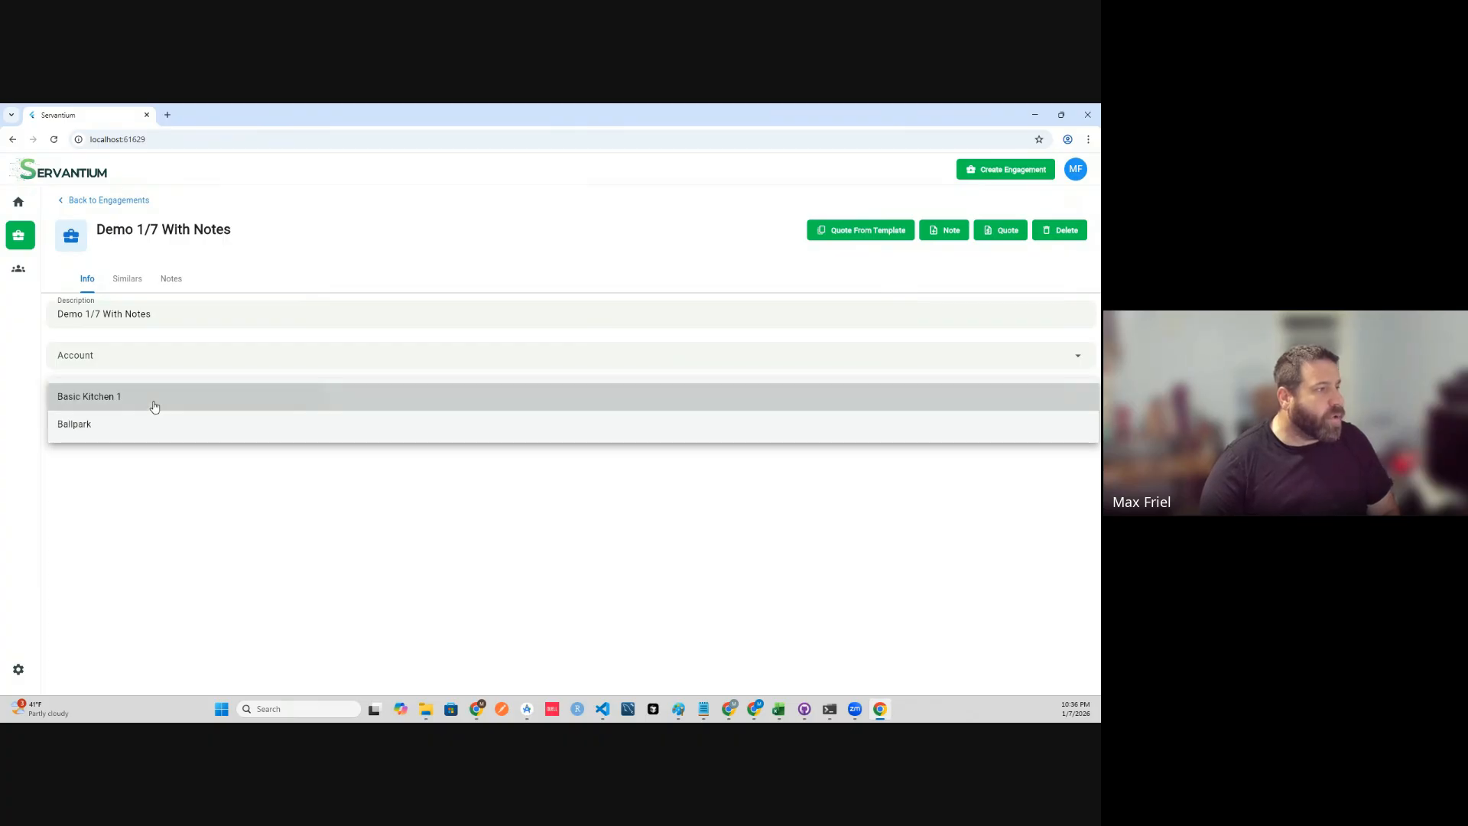
left_click(154, 405)
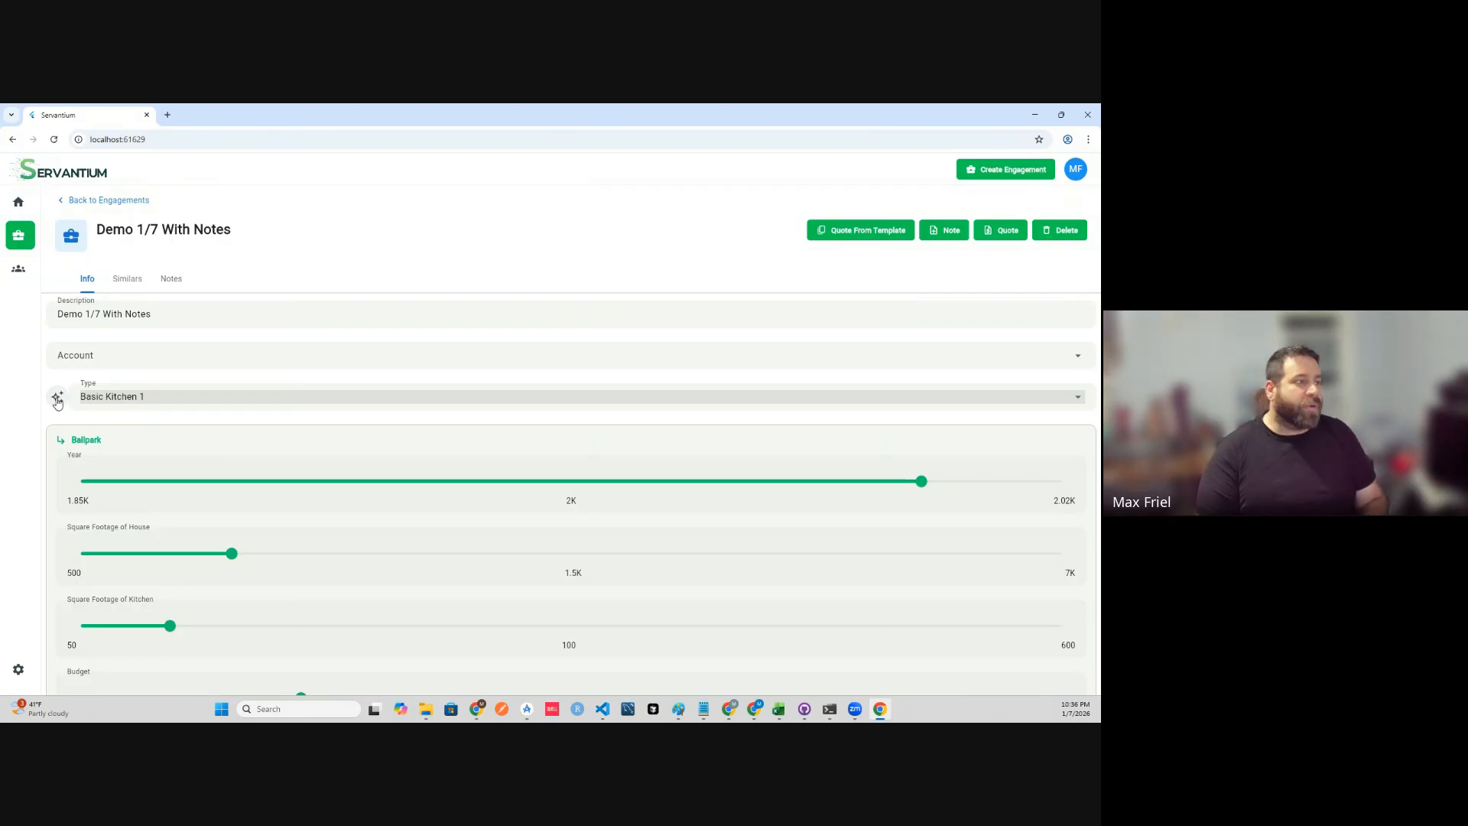
left_click(56, 398)
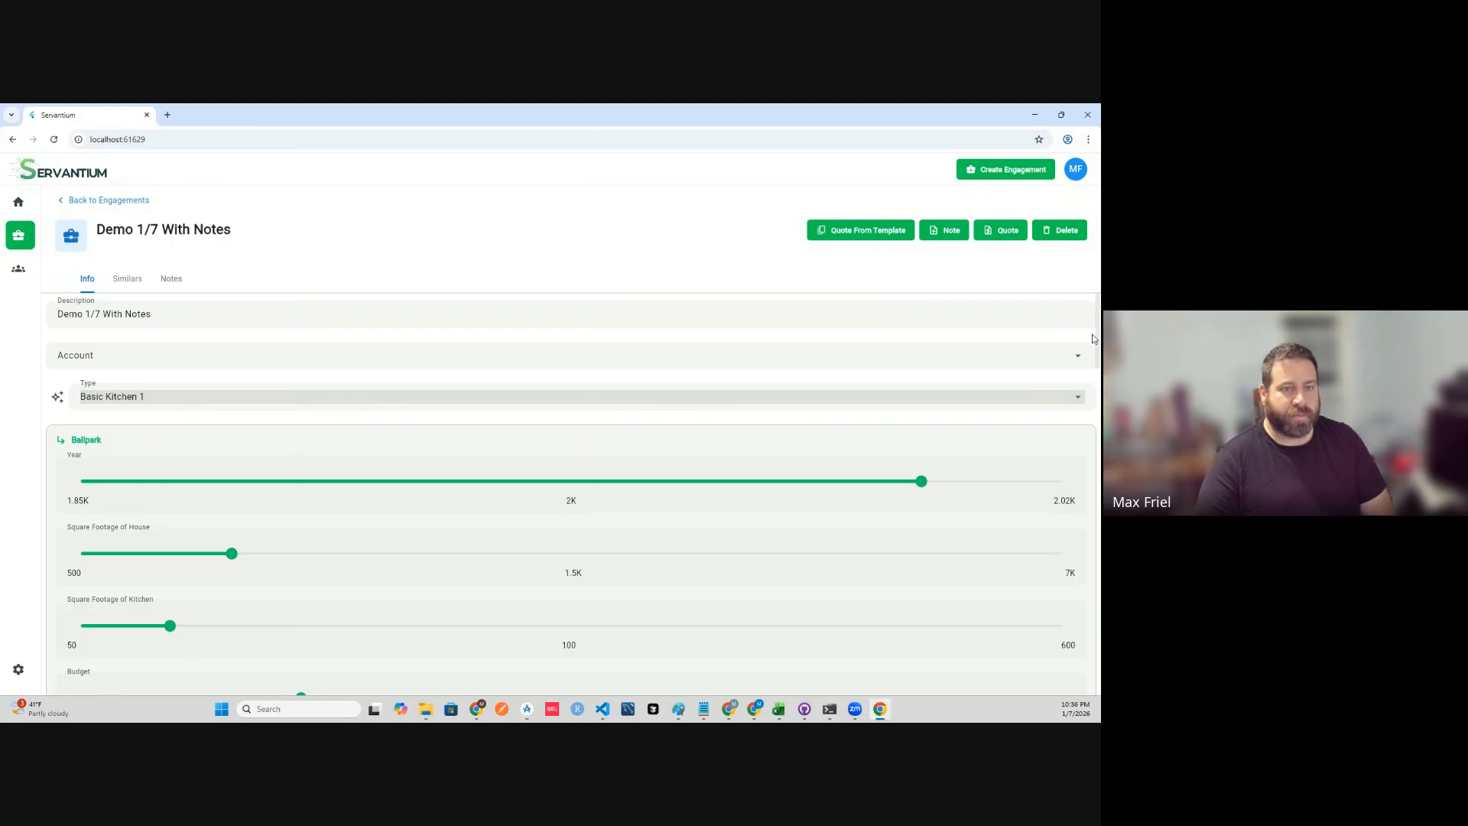
- In the Ballpark section, choose Pull and Replace as type, High client expectations and Easy accessibility
left_click_drag(1097, 351, 1097, 367)
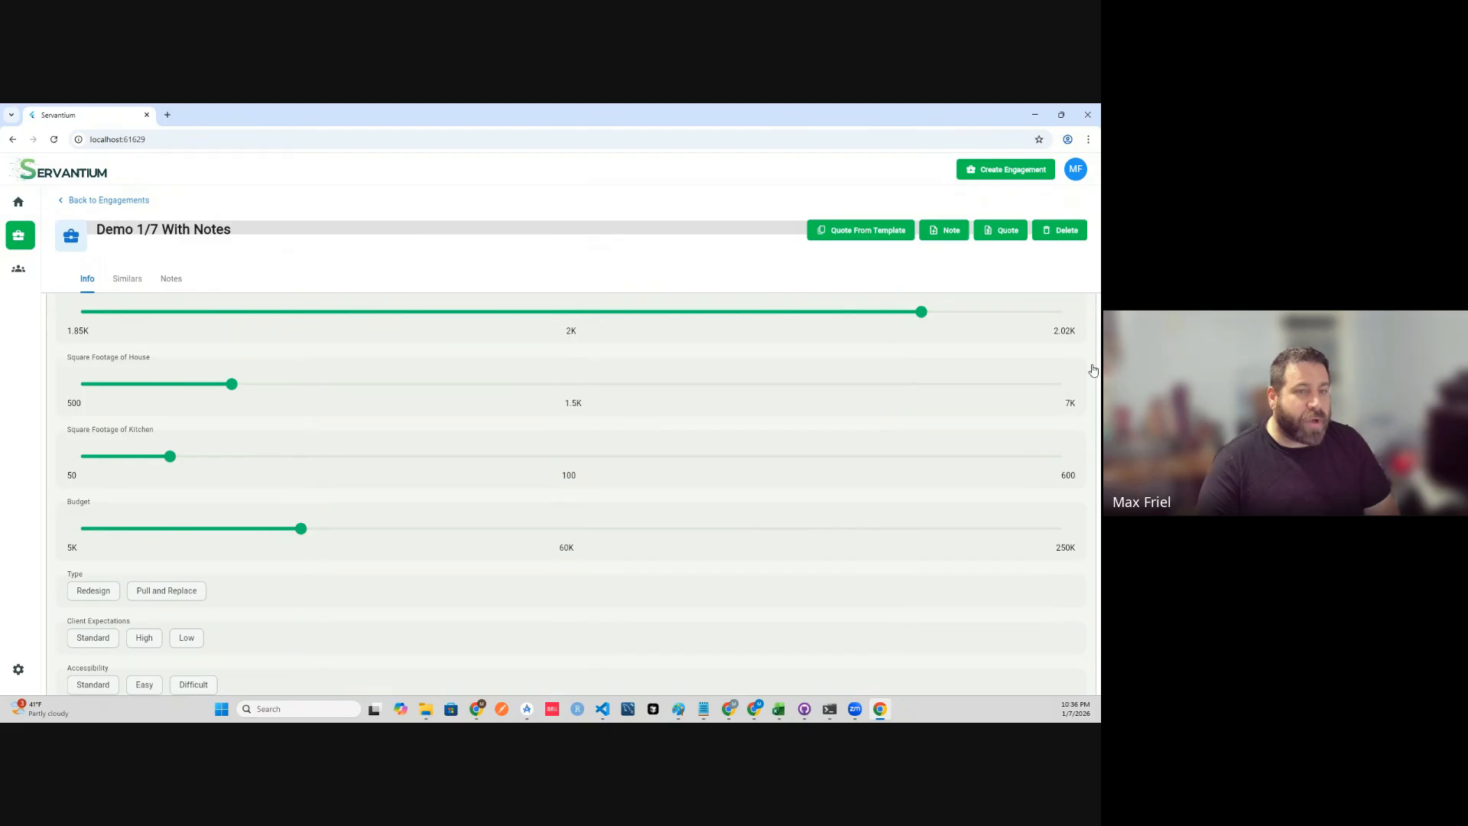
scroll(1093, 374, "down", 2)
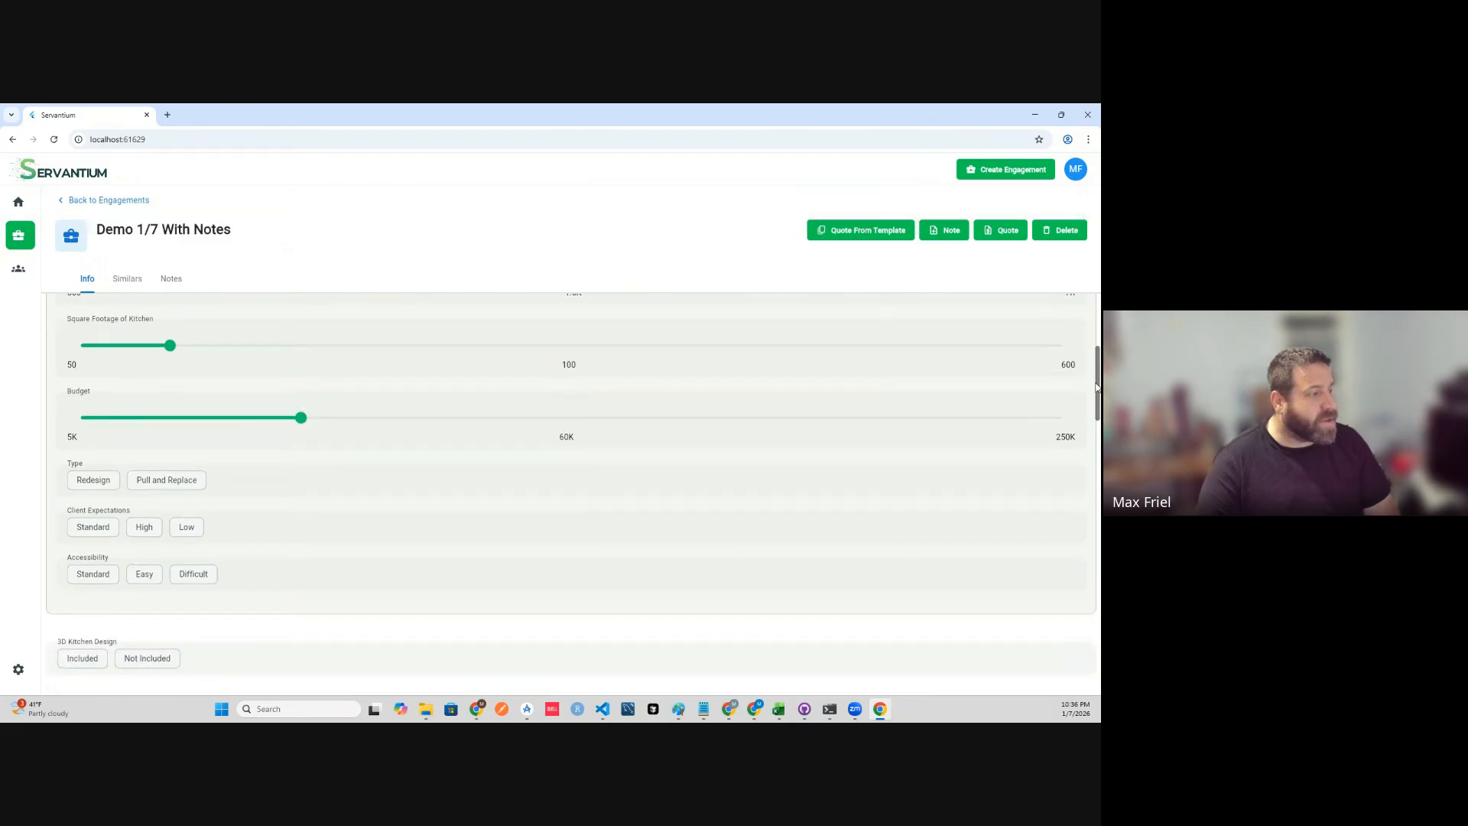
left_click(172, 480)
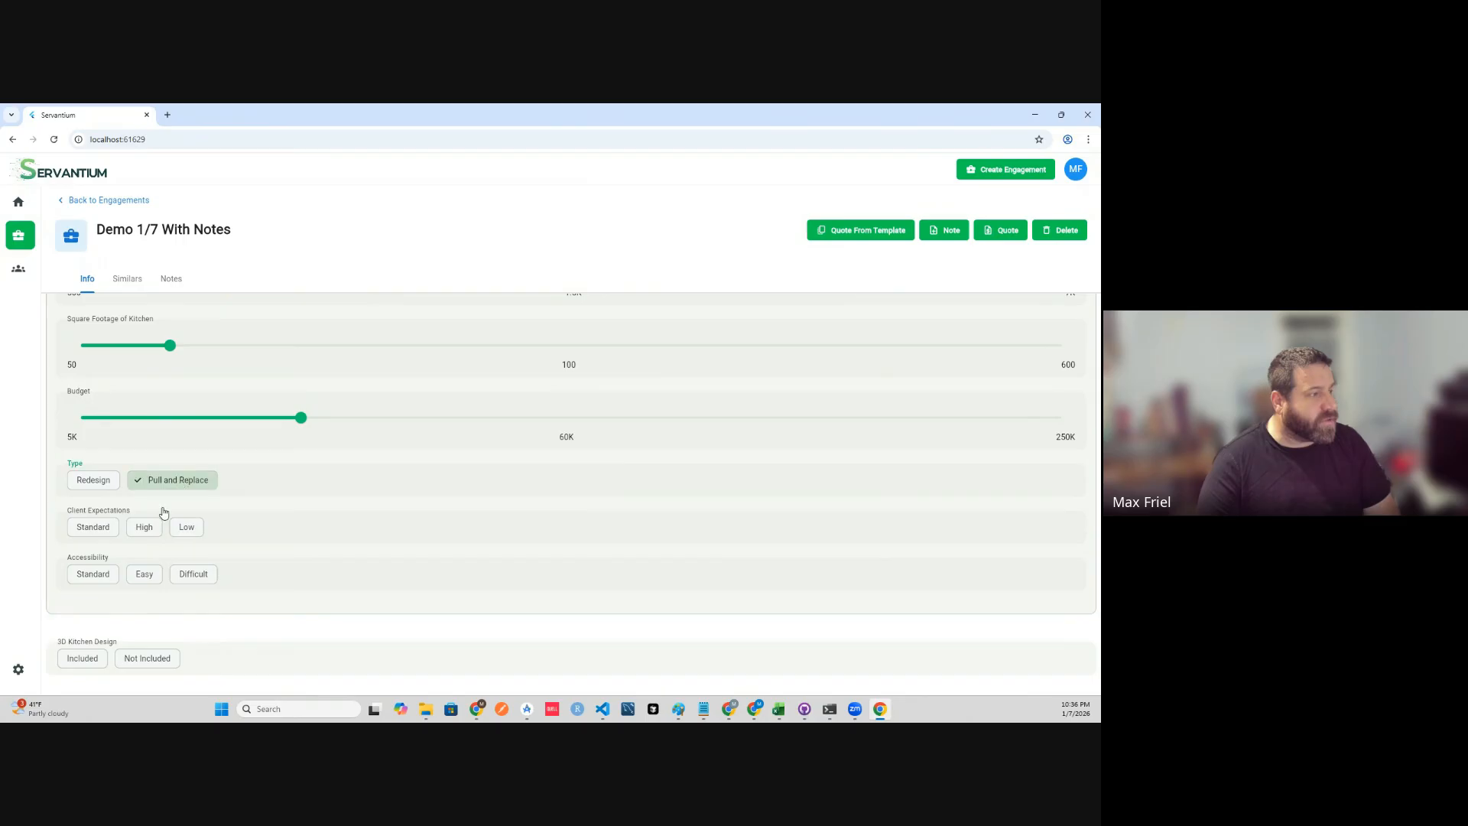
left_click(144, 527)
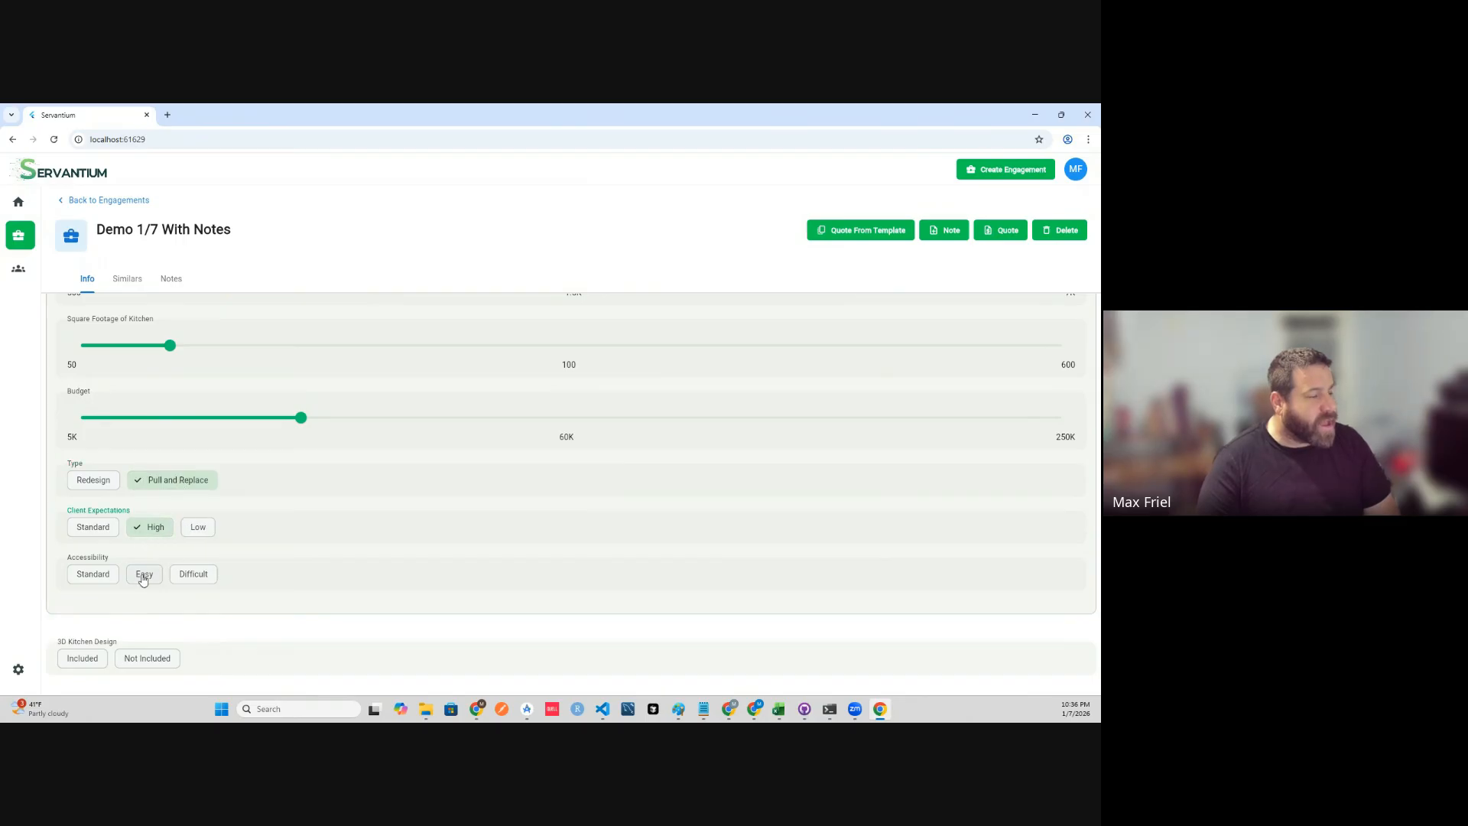
left_click(144, 575)
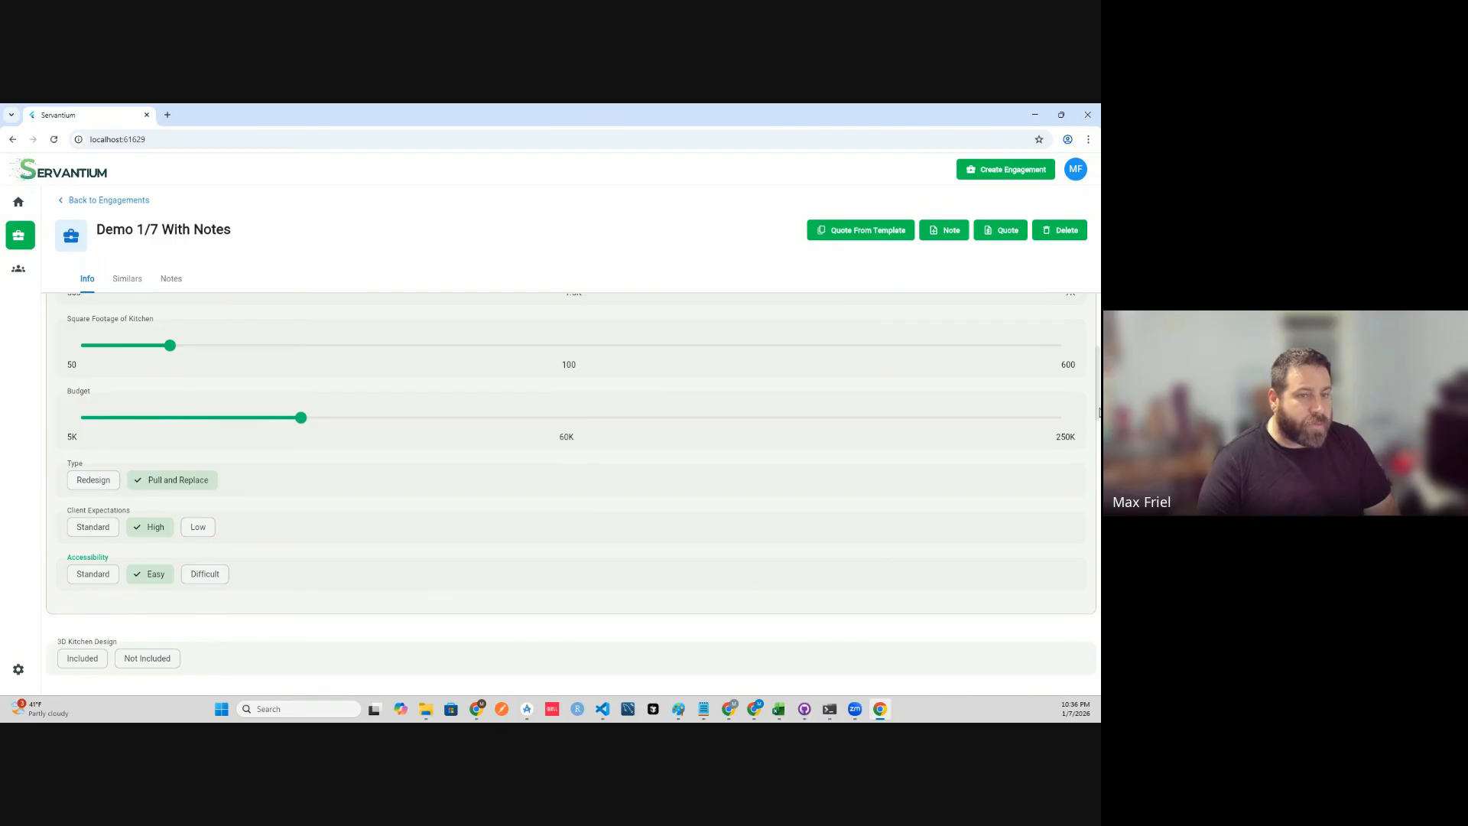
- Set 3D Kitchen Design to Not Included, Product Selection Status to "Pending" and Remove Wall (Kitchen/Dining) to "yes"
scroll(1096, 401, "down", 1)
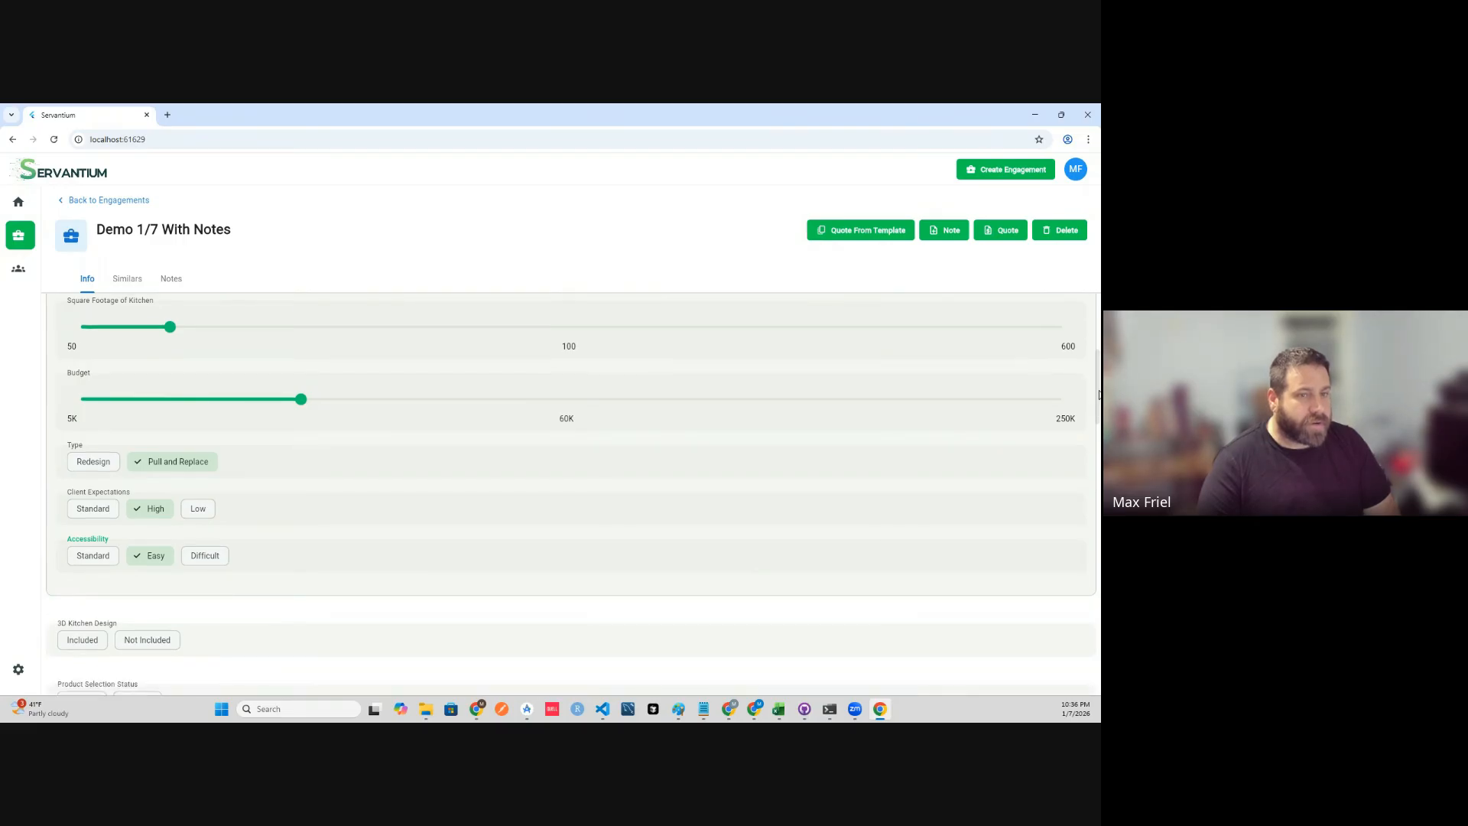
left_click_drag(1095, 395, 1096, 439)
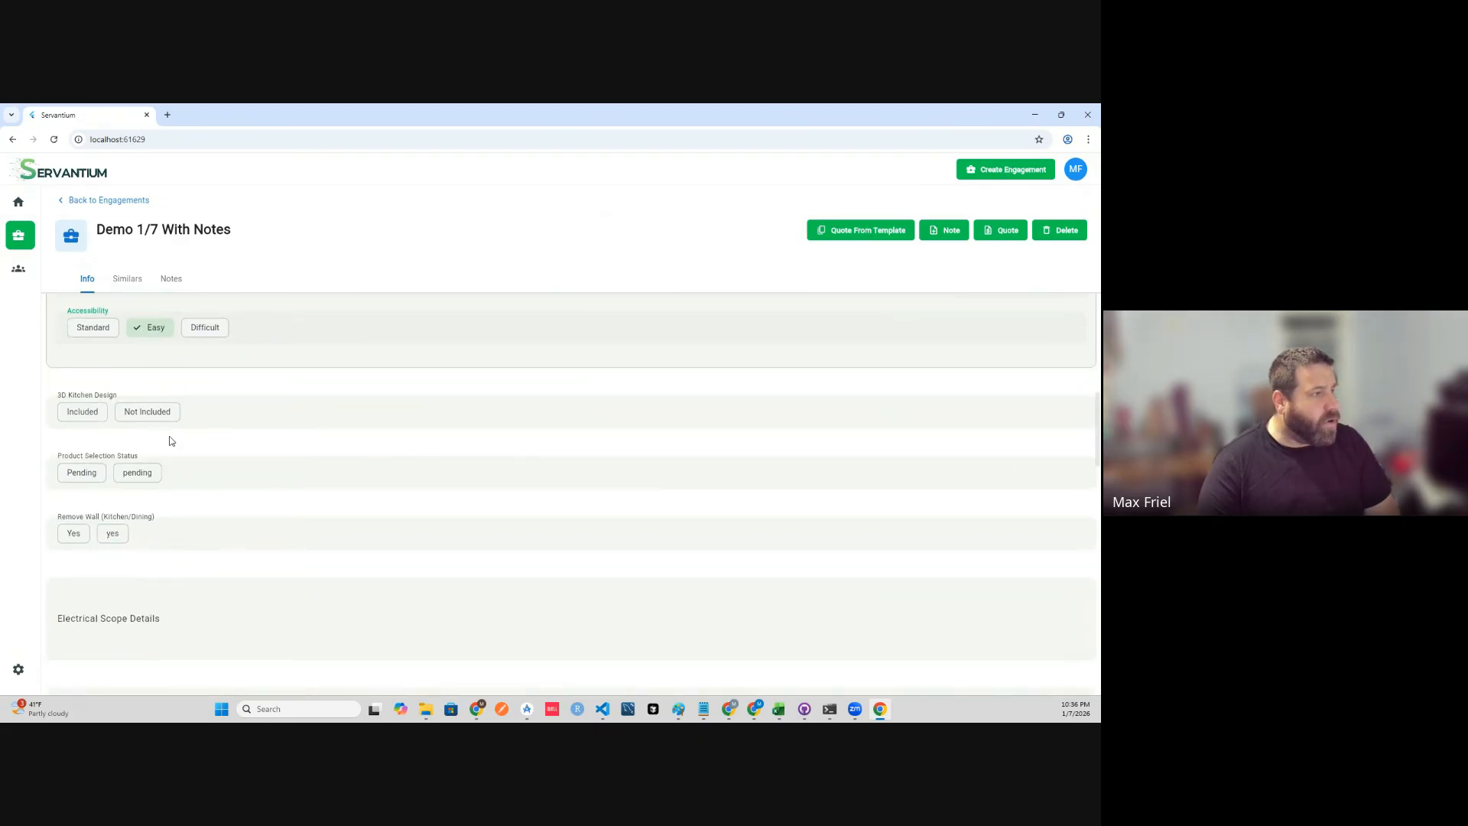
left_click(150, 419)
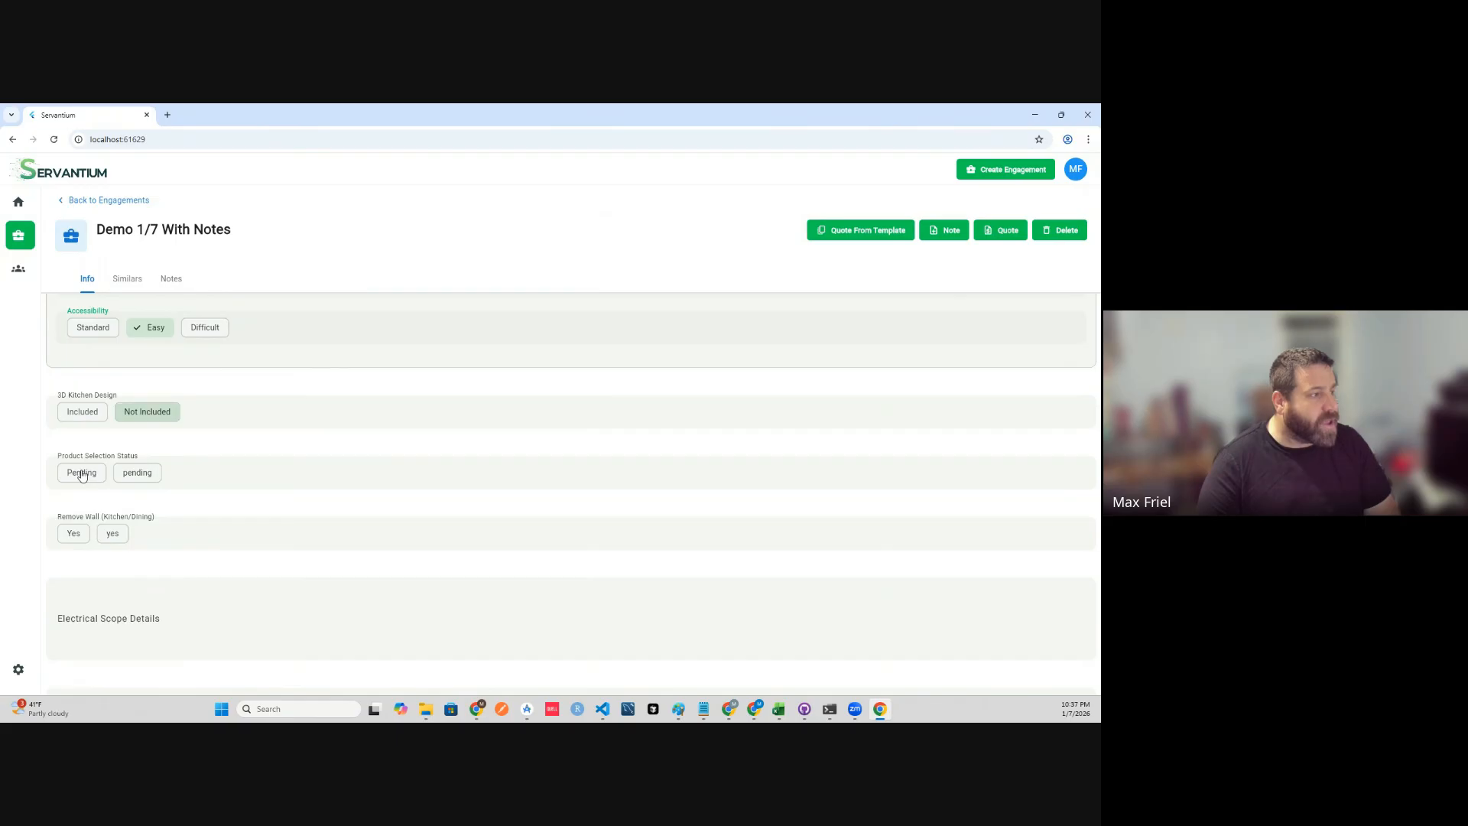
left_click(107, 535)
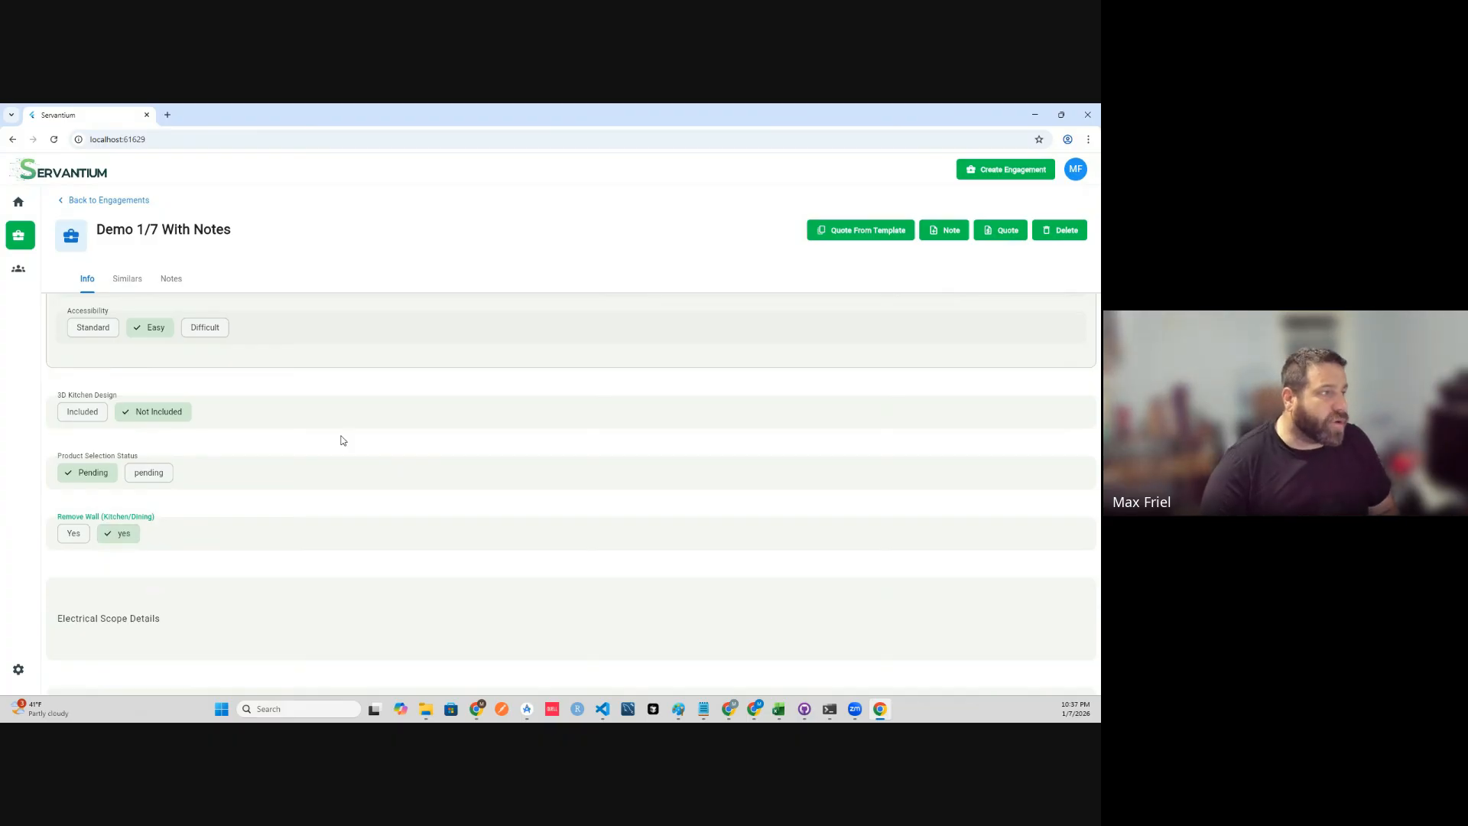
- Add a quote named "Demo 1/7 With Notes" to the engagement and generate its groups and line items with AI
left_click(987, 232)
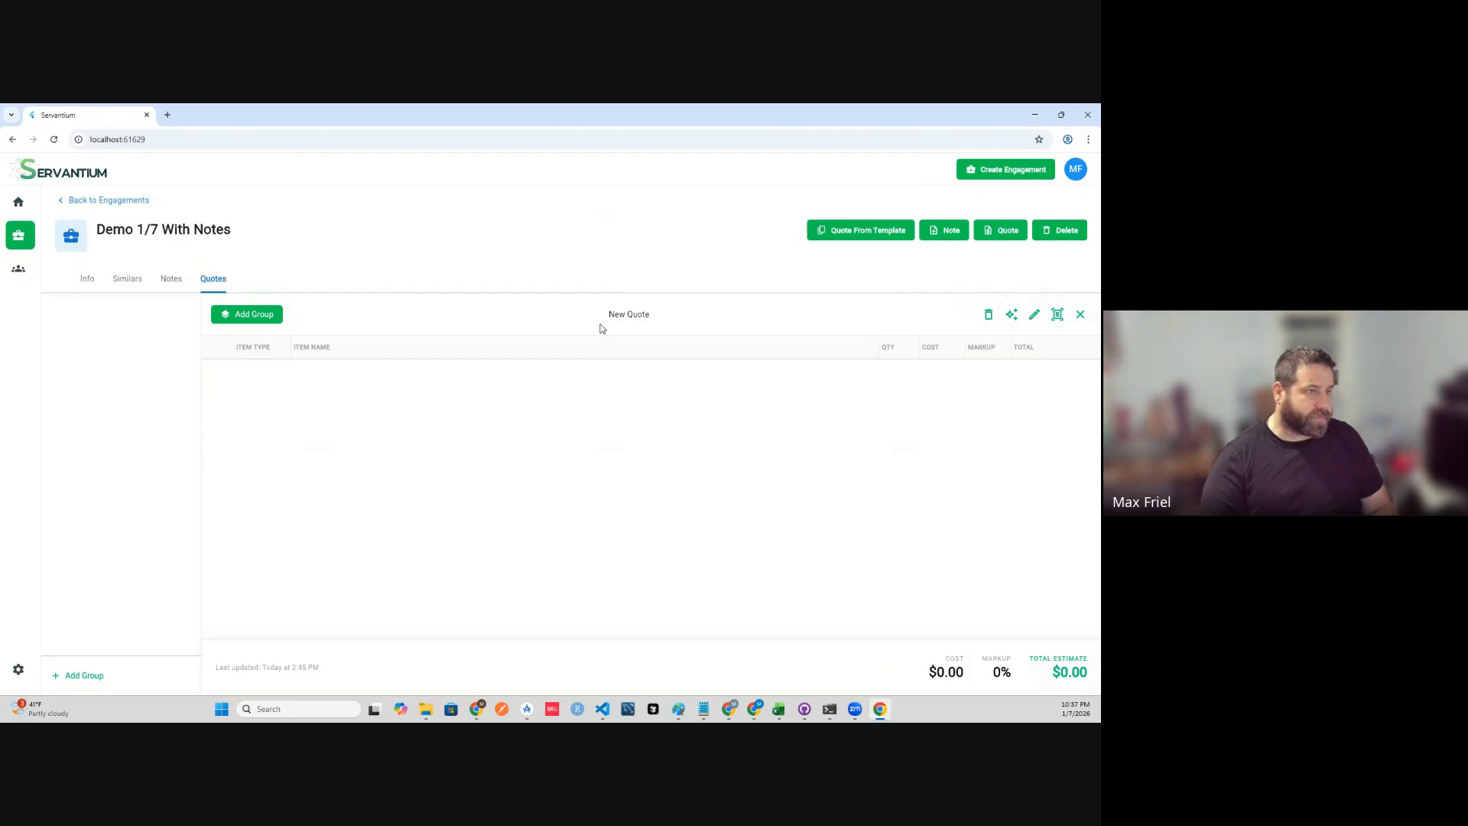
double_click(618, 315)
triple_click(625, 314)
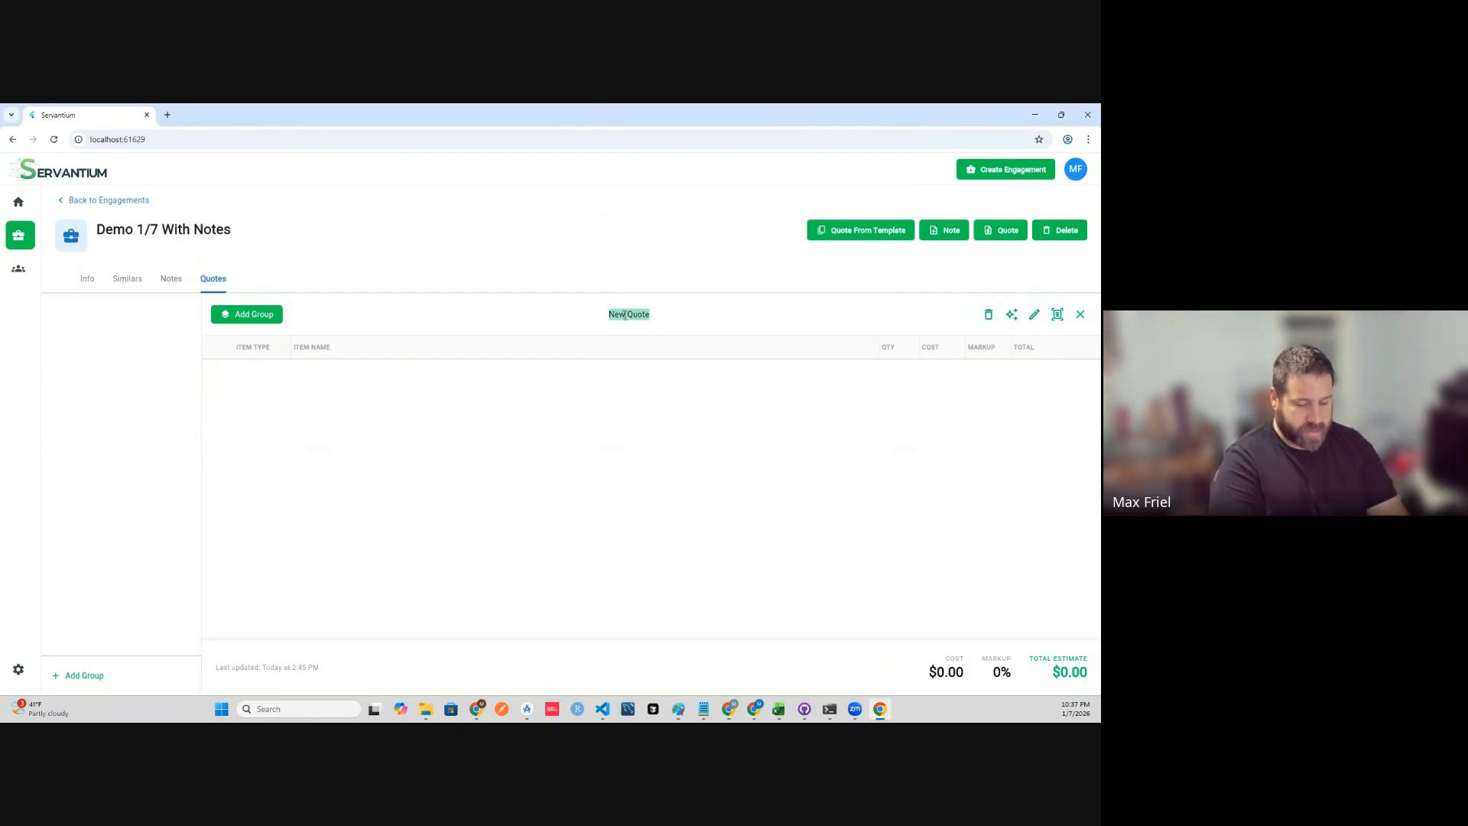
type("Demo 1/7 ")
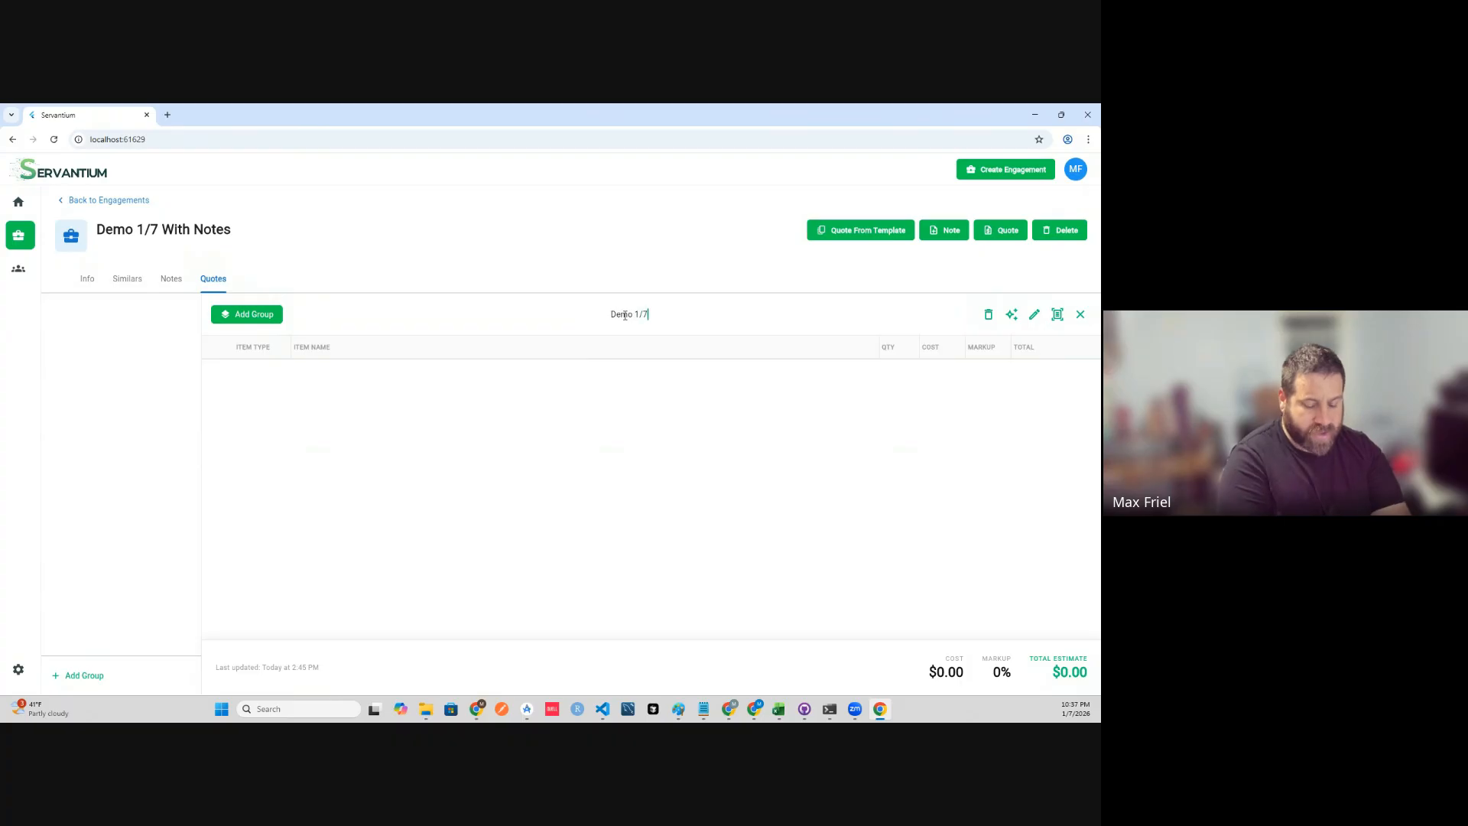
type("With Notes")
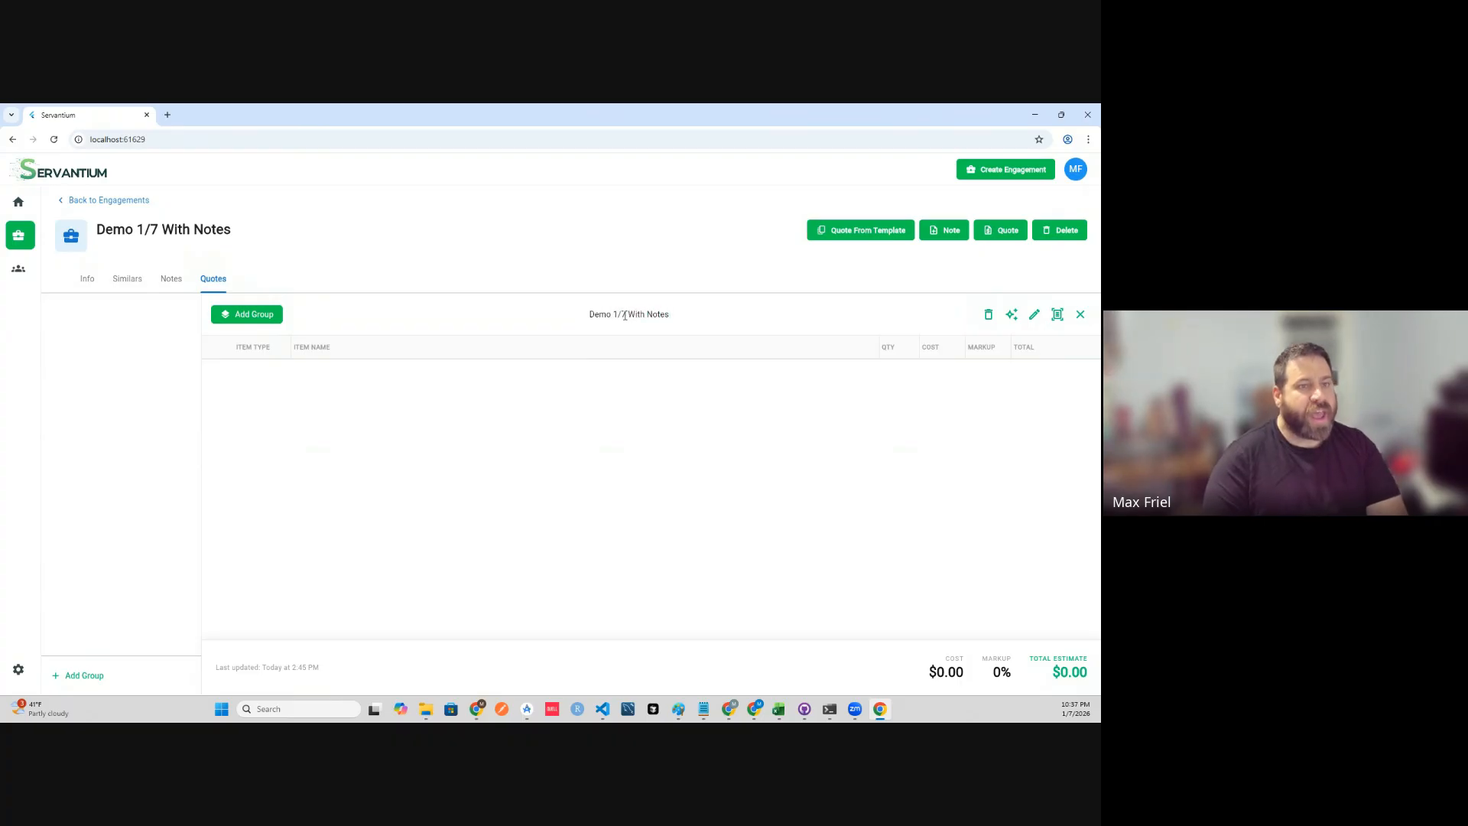
left_click(1013, 314)
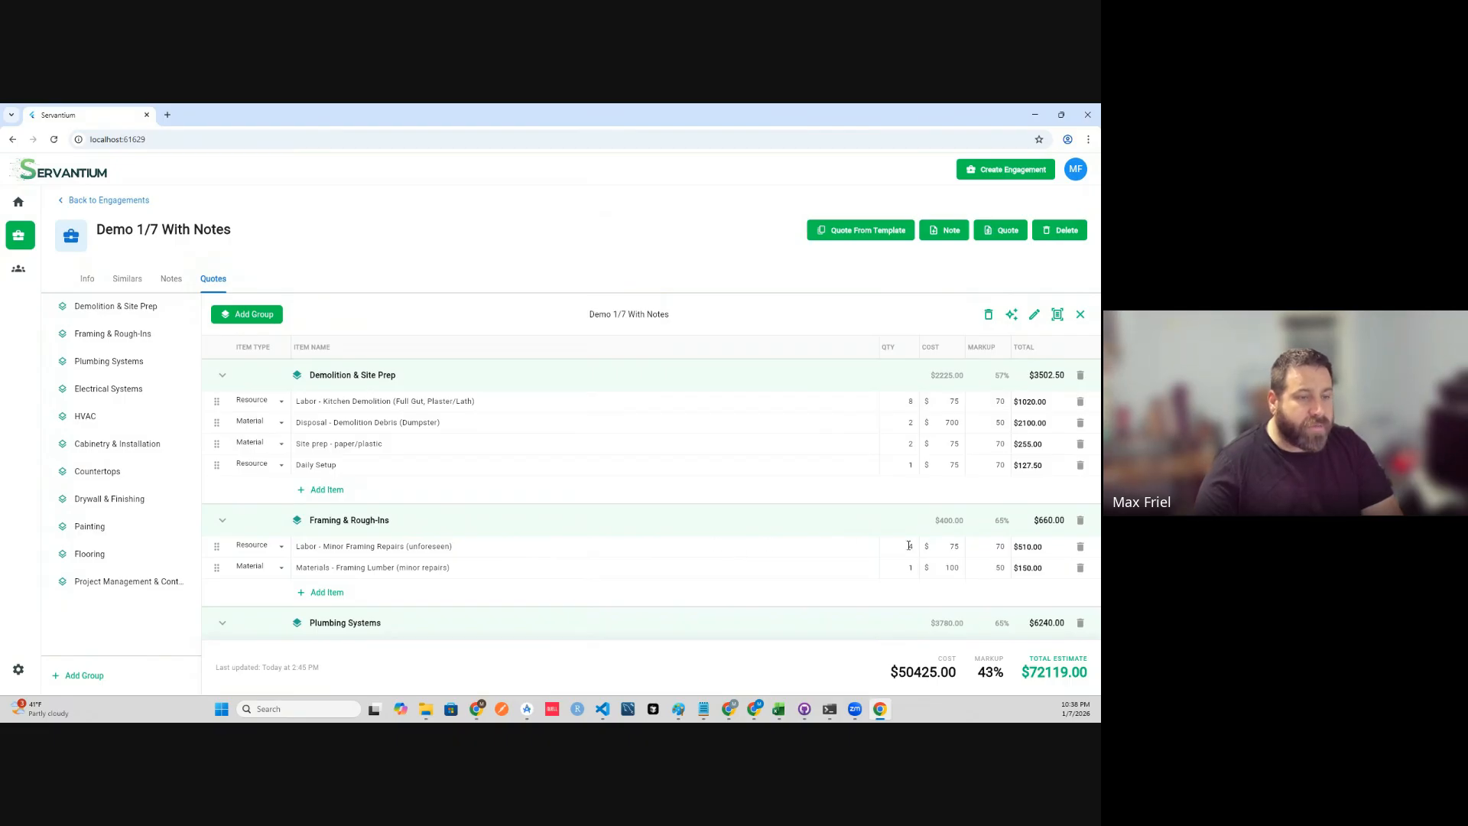
- Set the quantity of "Labor - Minor Framing Repairs (unforeseen)" in Framing & Rough-Ins to 10
left_click_drag(908, 545, 917, 545)
type("1")
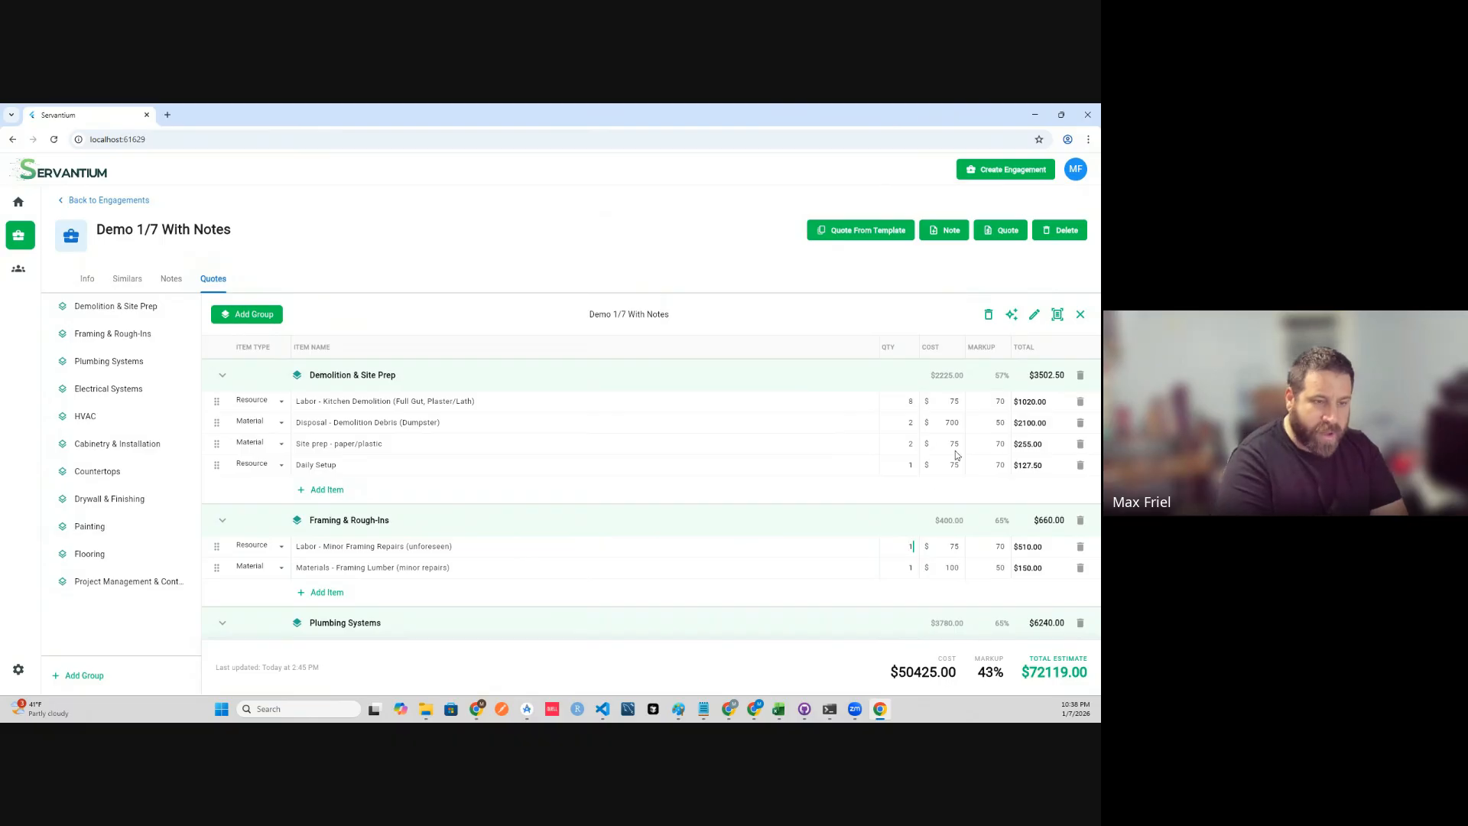
type("0")
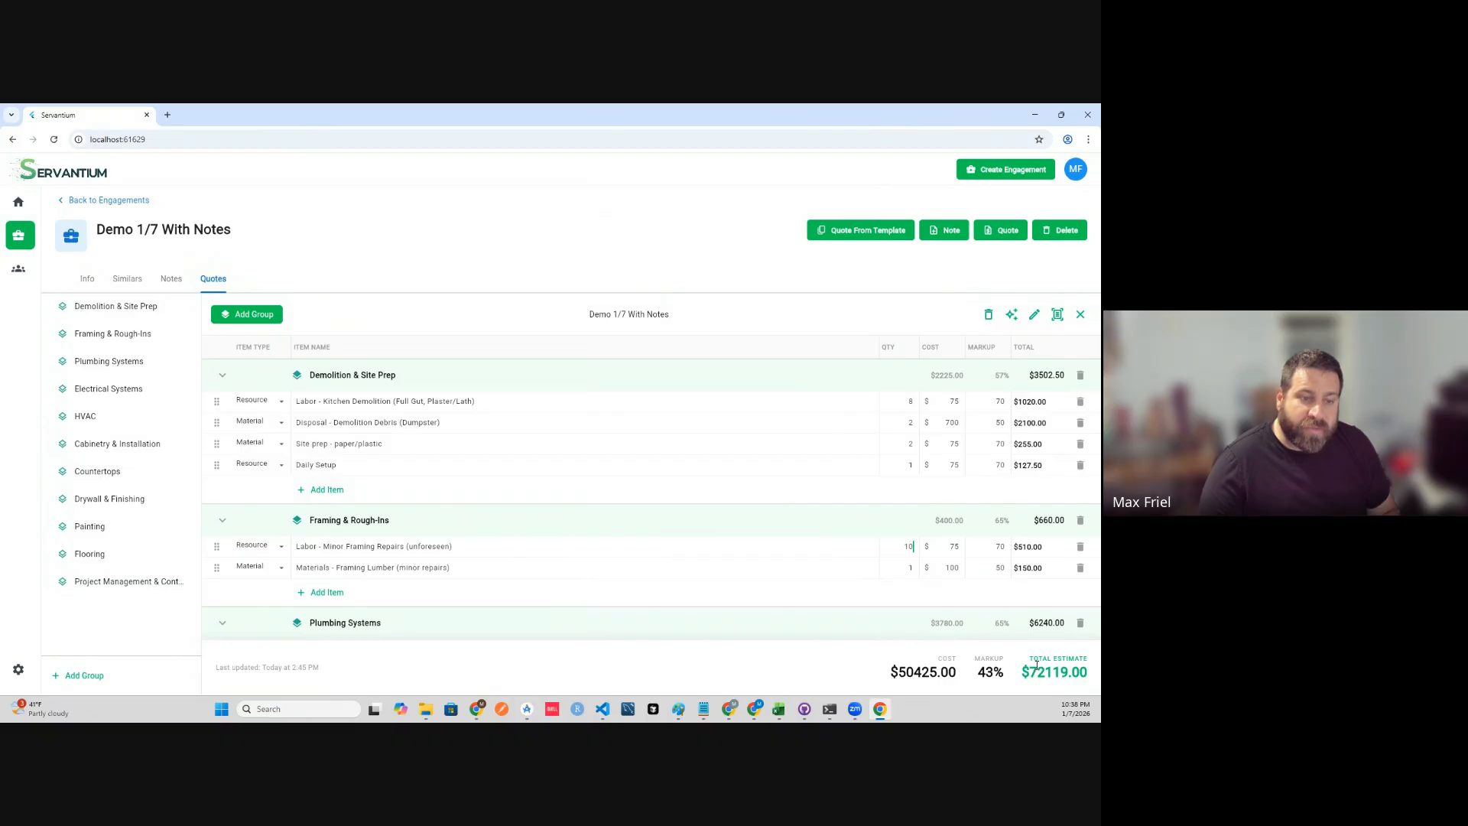
left_click(865, 591)
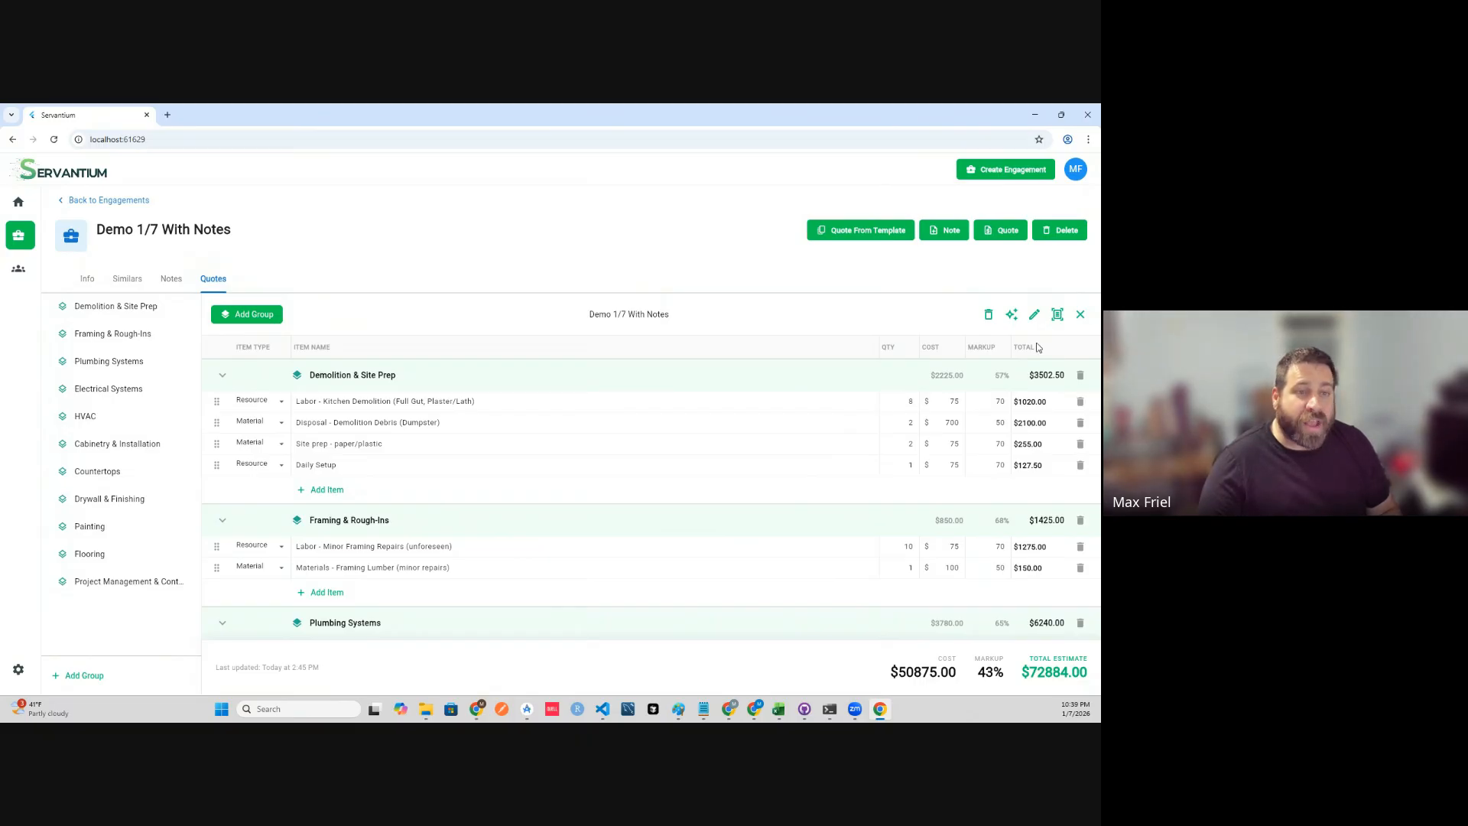
- Generate the quote document from Current Template and open the resulting "Demo 1/7 With Notes.pdf" from the engagement's documents
left_click(1035, 316)
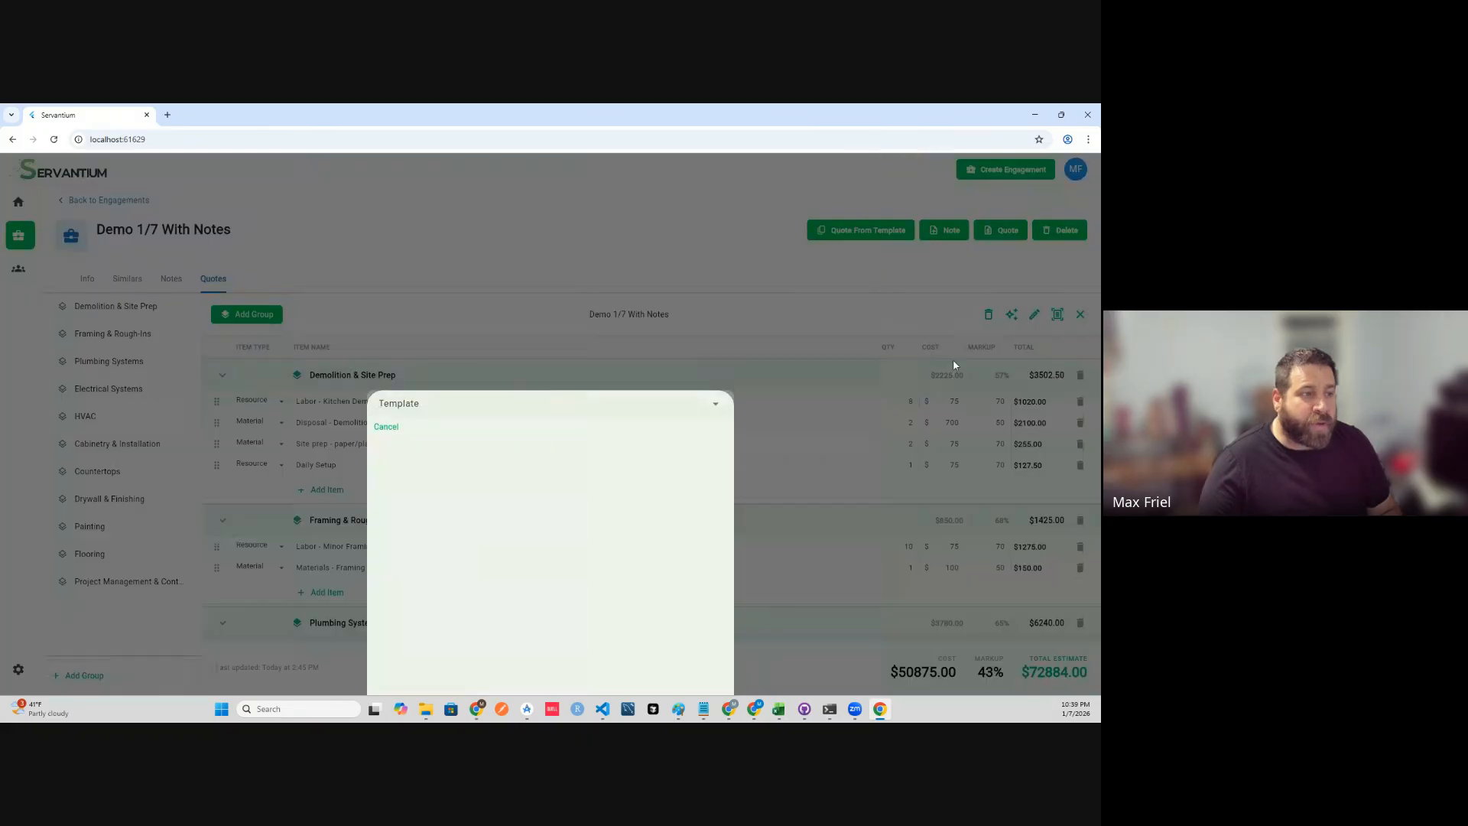
left_click(535, 409)
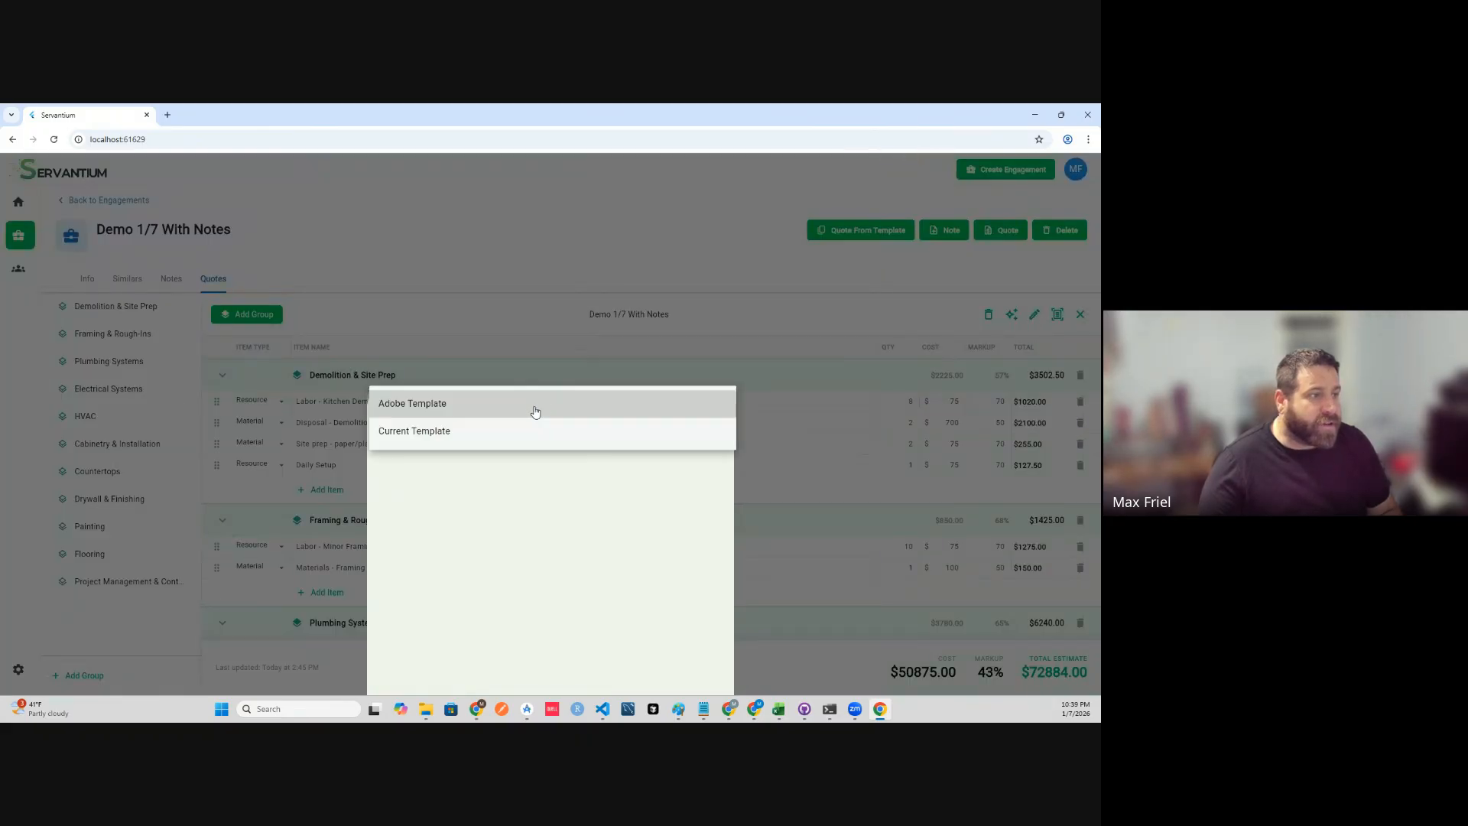
left_click(494, 433)
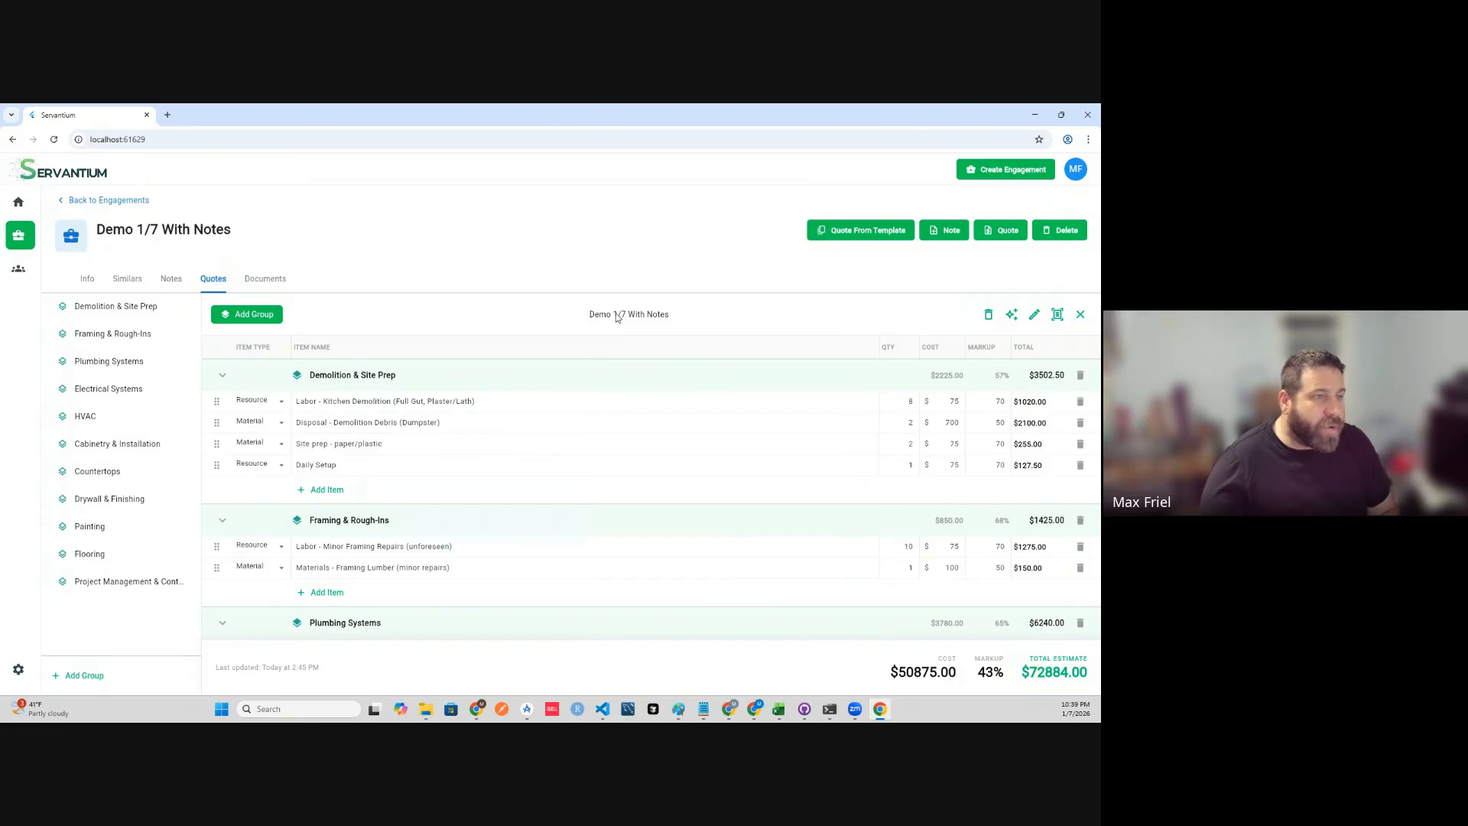
left_click(274, 285)
left_click(230, 330)
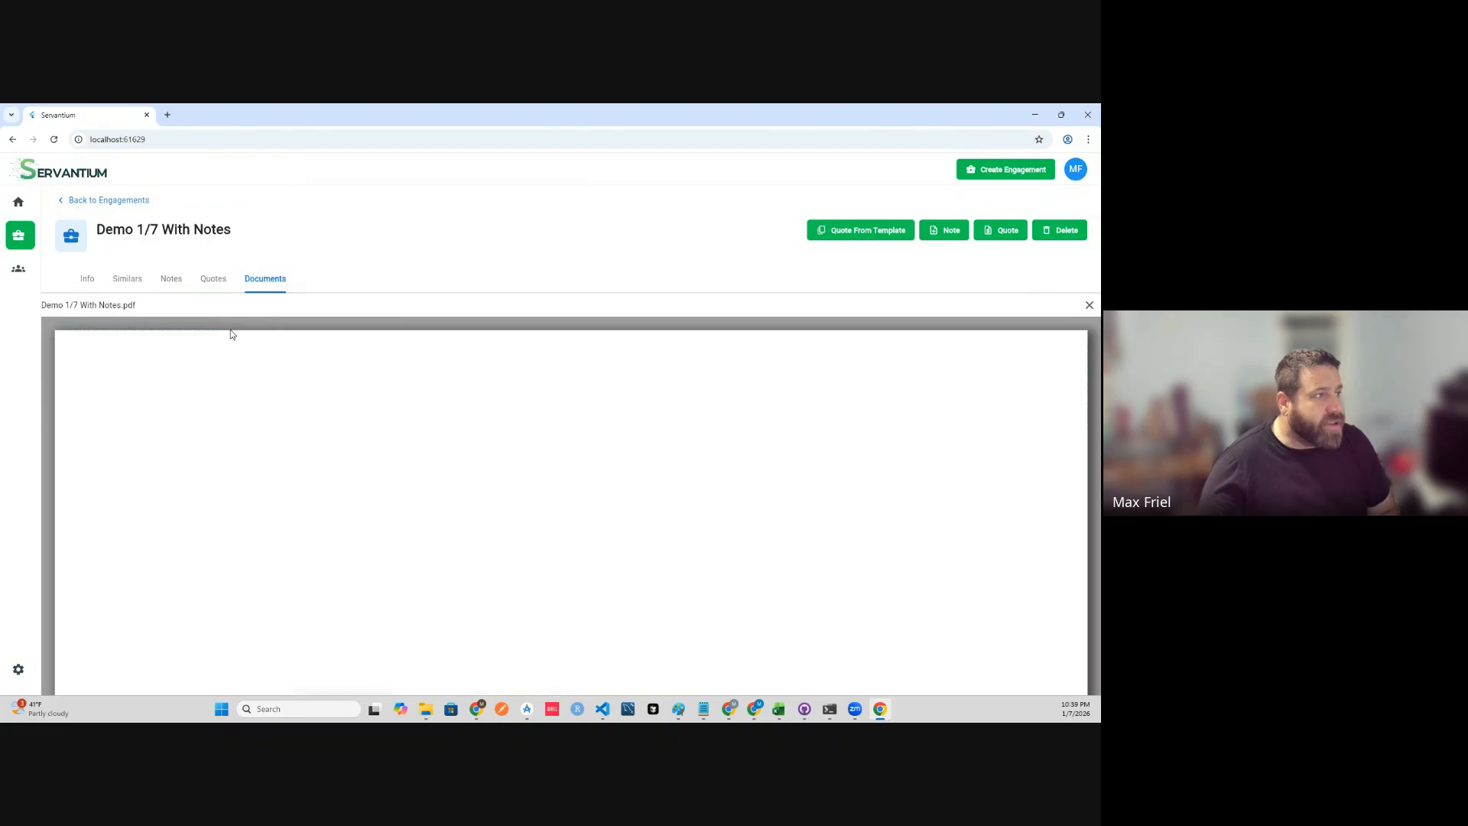